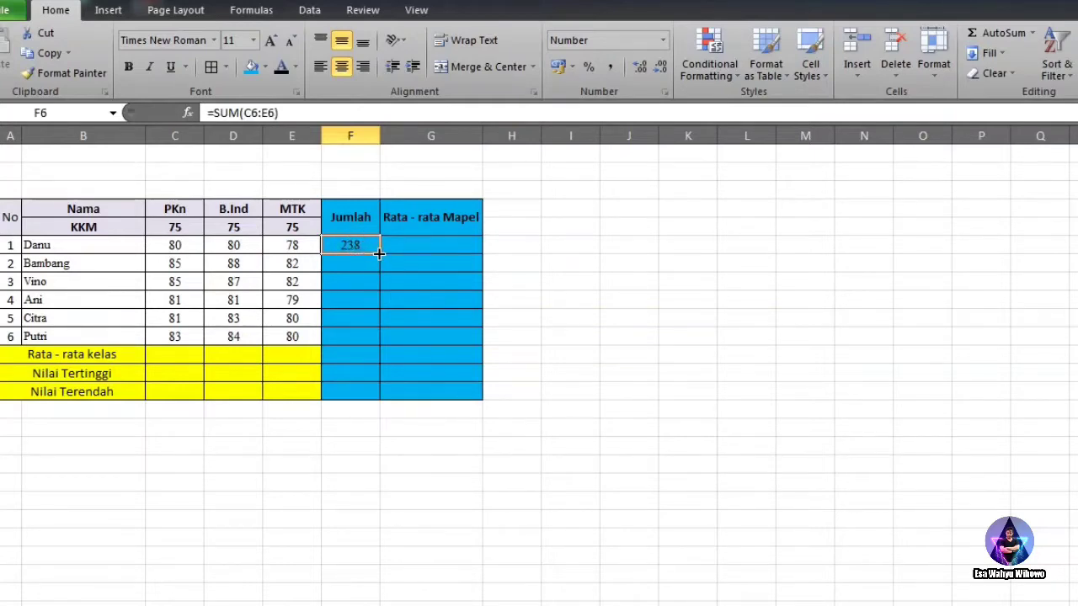
Step: Fill the SUM formula in F6 down the Jumlah column through F11
{"action": "left_click_drag", "start_coordinate": [379, 254], "coordinate": [370, 338]}
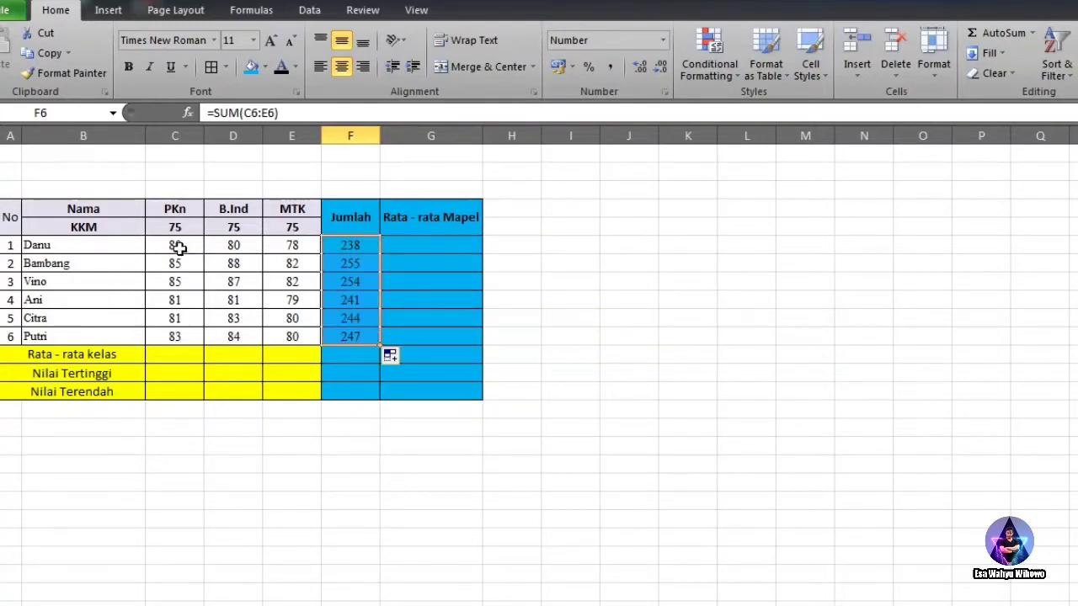
{"action": "left_click_drag", "start_coordinate": [180, 245], "coordinate": [354, 336]}
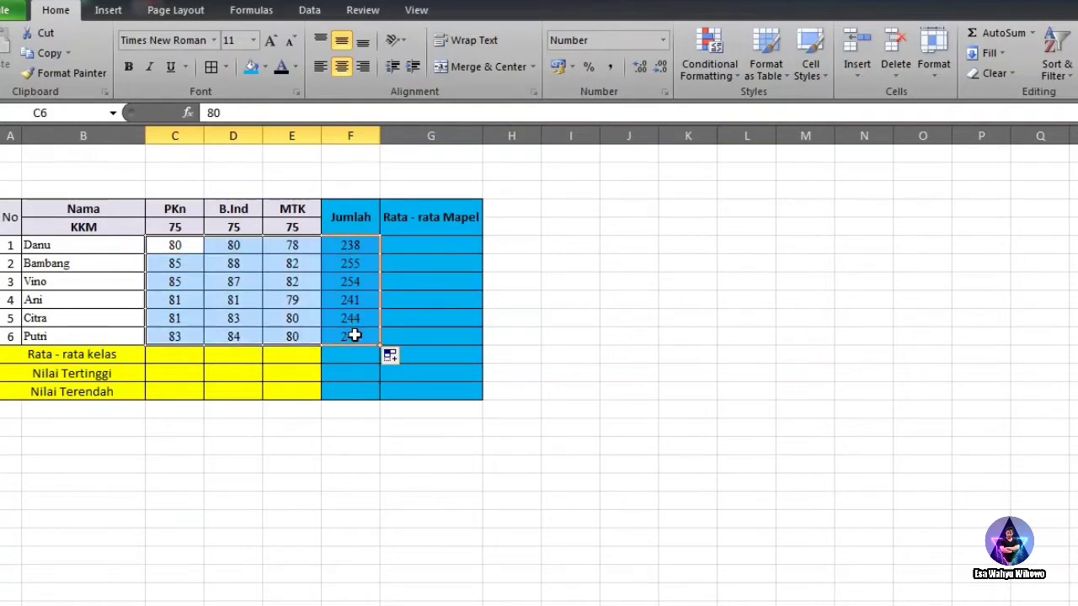
{"action": "left_click", "coordinate": [414, 306]}
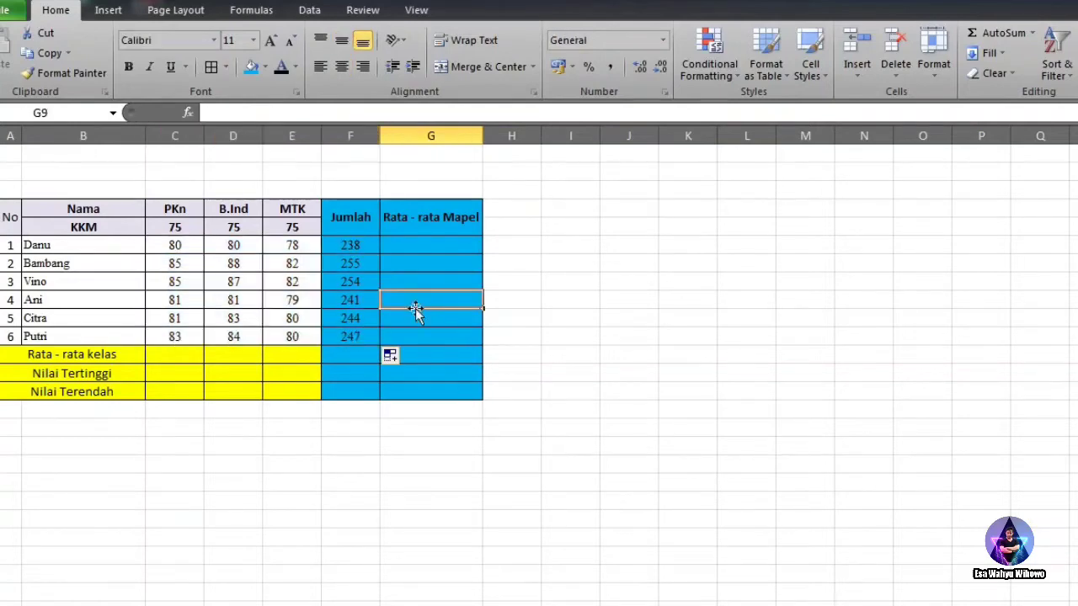
Step: Enter =AVERAGE(C6:E6) in G6 to calculate the first student's Rata - rata Mapel
{"action": "left_click", "coordinate": [407, 248]}
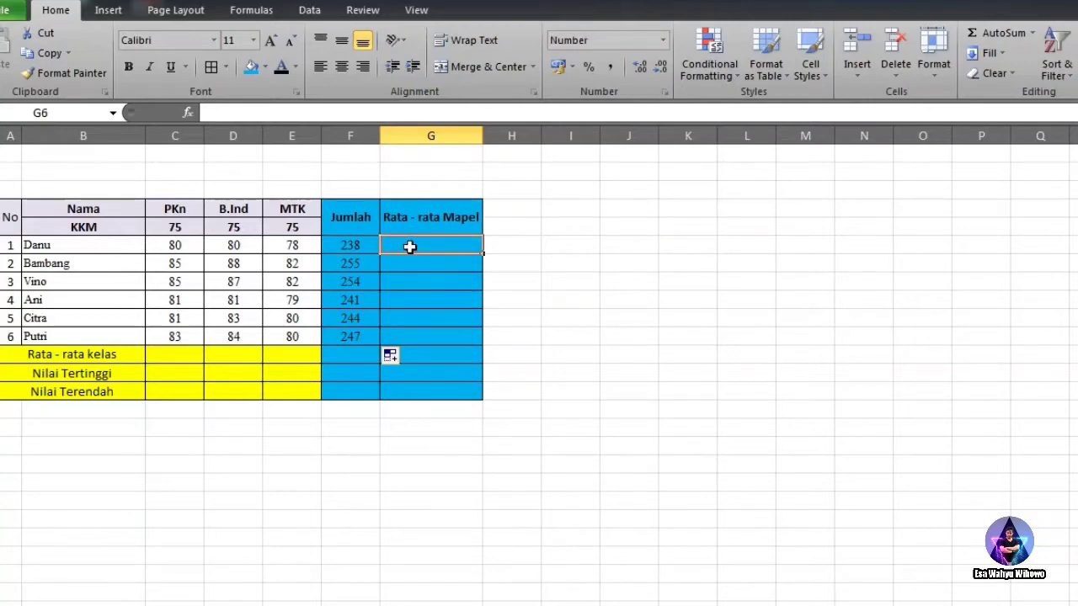
{"action": "left_click", "coordinate": [429, 220]}
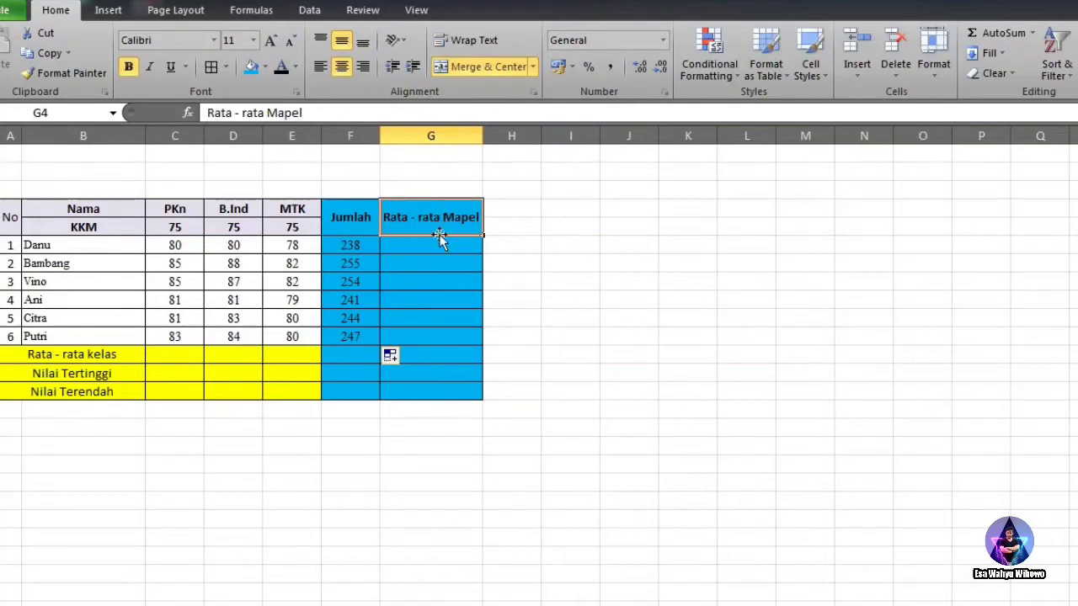
{"action": "left_click", "coordinate": [437, 250]}
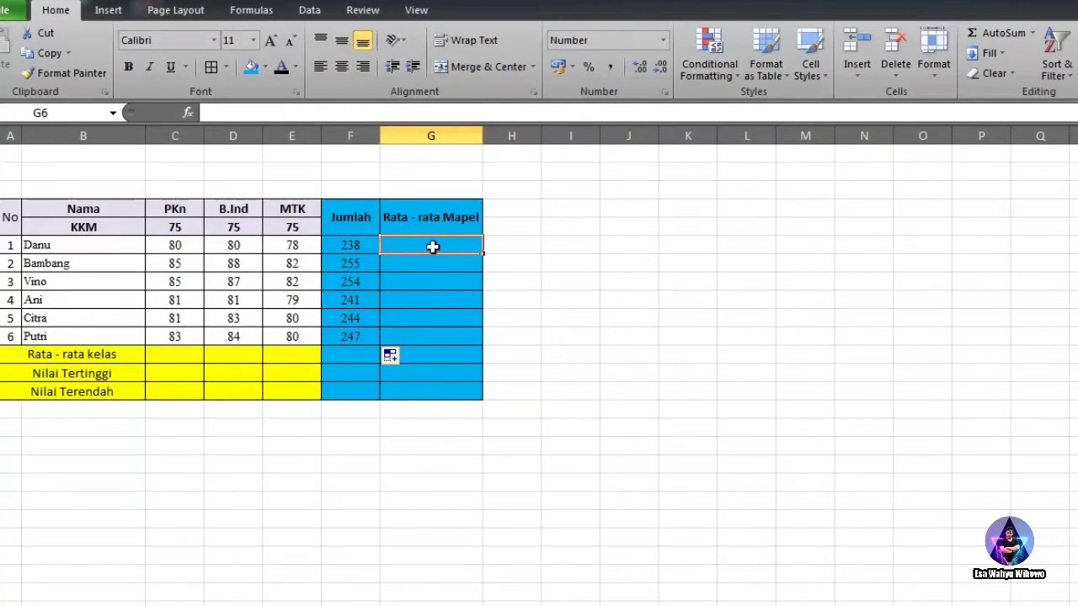
{"action": "type", "text": "="}
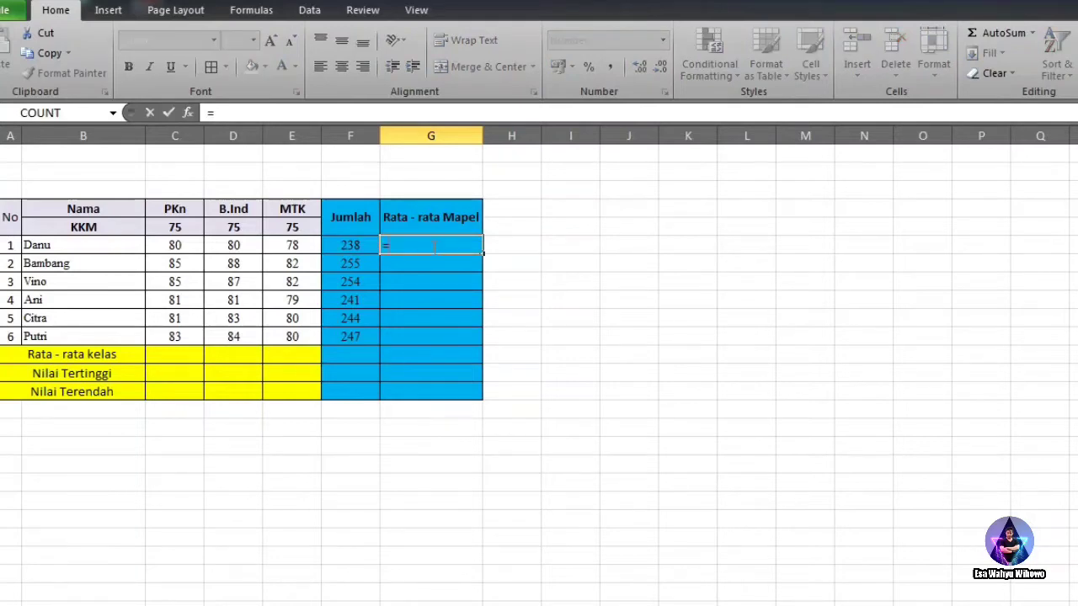
{"action": "type", "text": "av"}
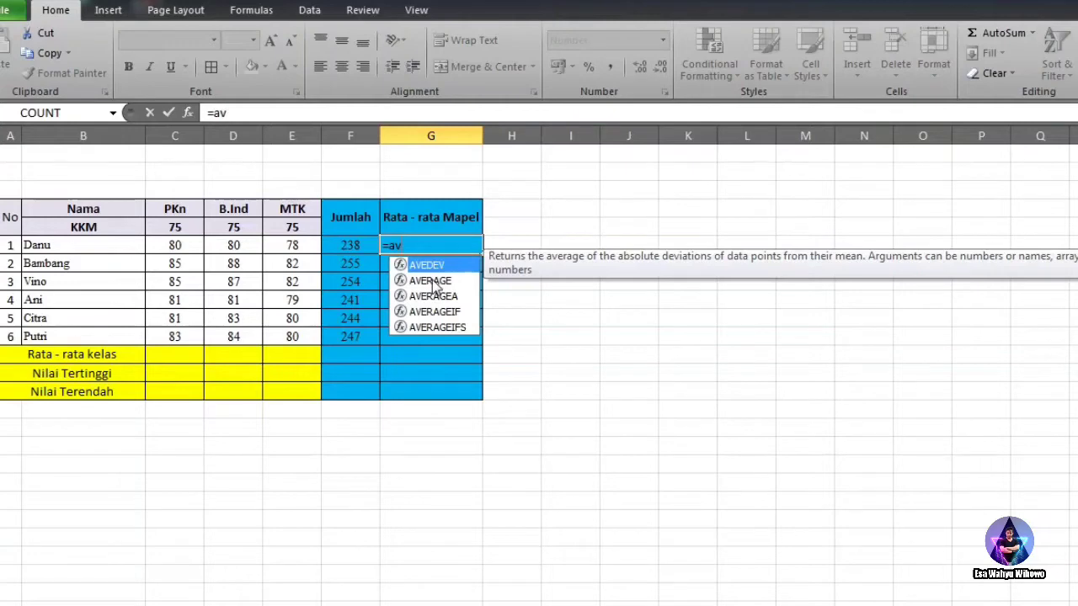
{"action": "double_click", "coordinate": [430, 280]}
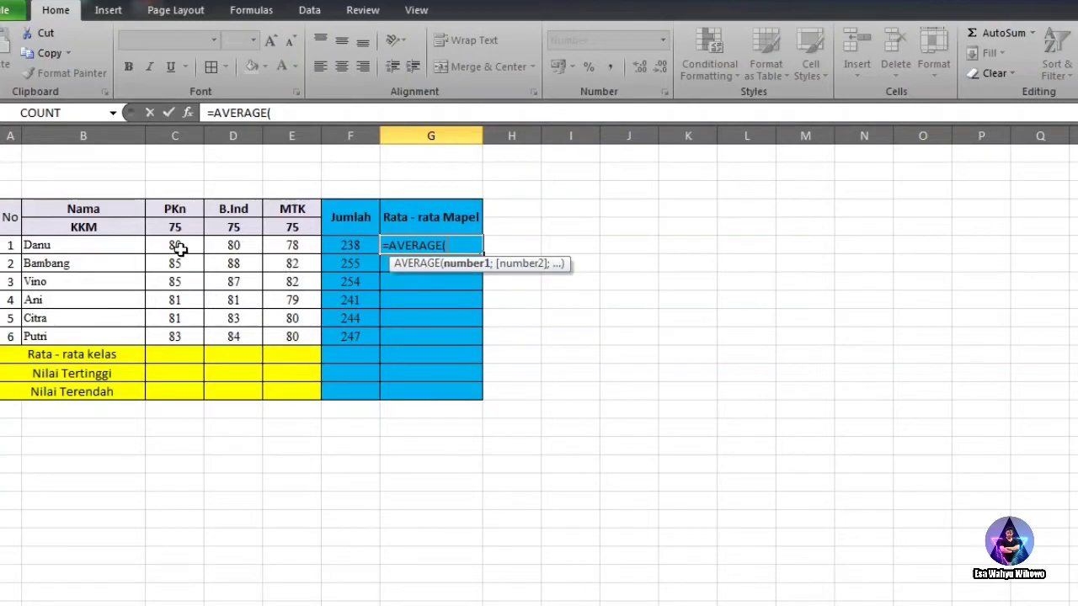
{"action": "left_click_drag", "start_coordinate": [179, 249], "coordinate": [277, 246]}
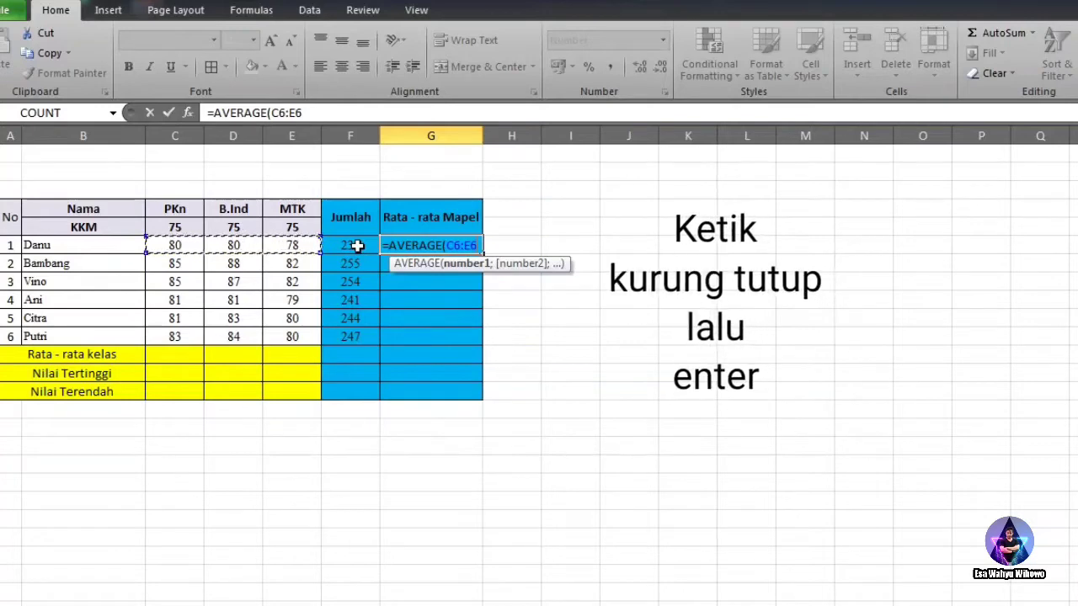
{"action": "type", "text": ")"}
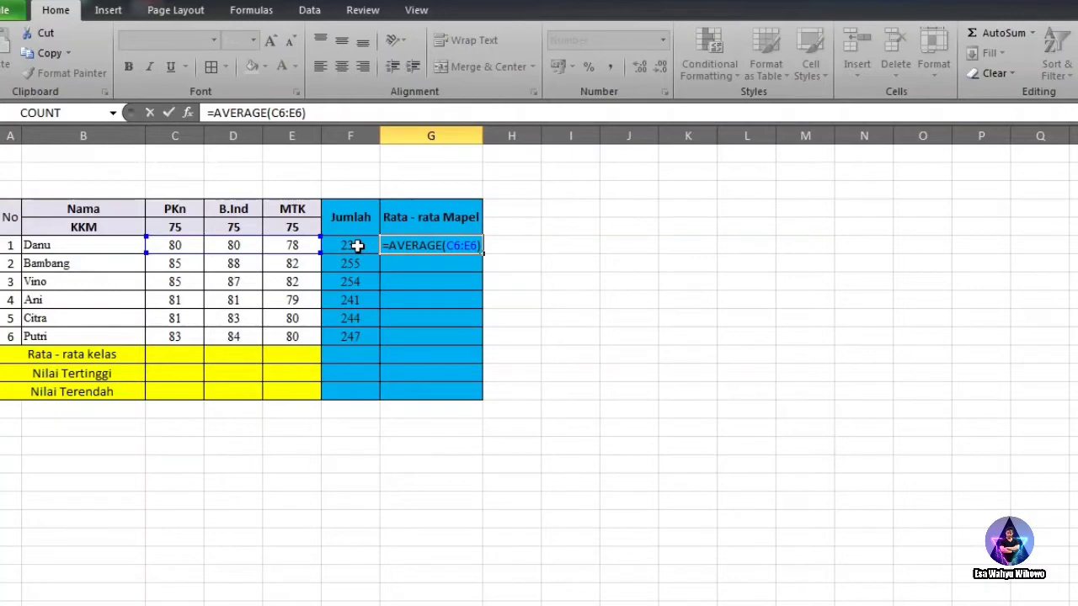
{"action": "key", "text": "Return"}
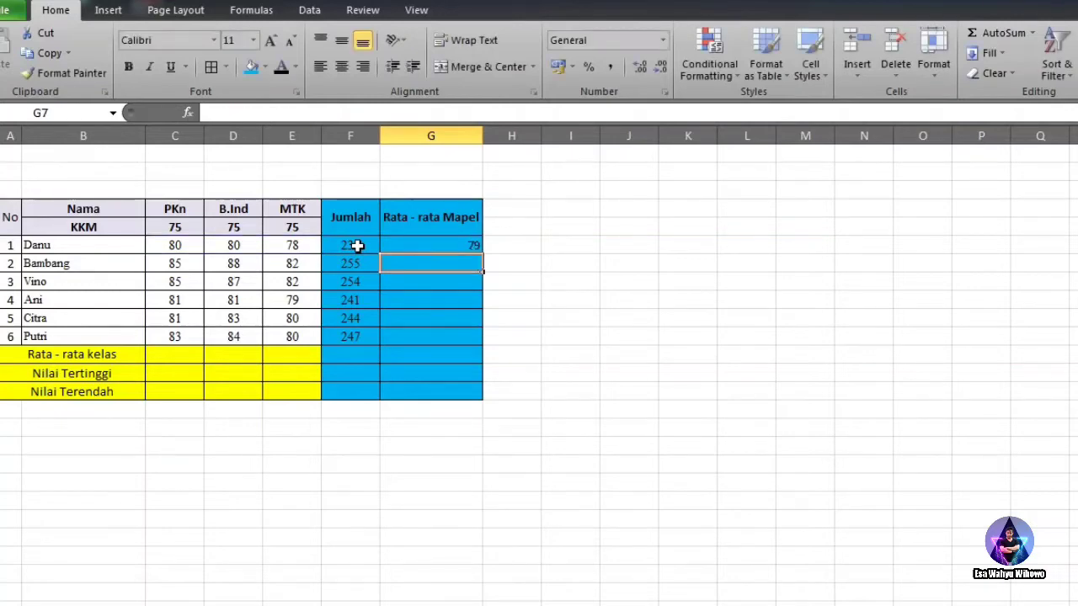
Step: Fill the AVERAGE formula in G6 down the Rata - rata Mapel column through G11
{"action": "left_click", "coordinate": [434, 242]}
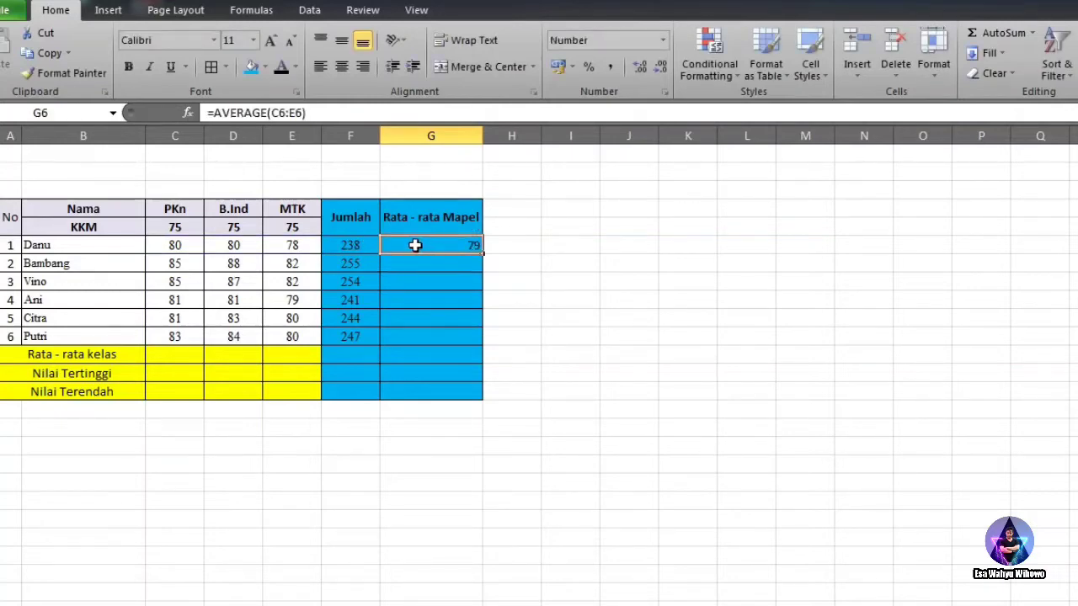
{"action": "left_click_drag", "start_coordinate": [190, 244], "coordinate": [287, 244]}
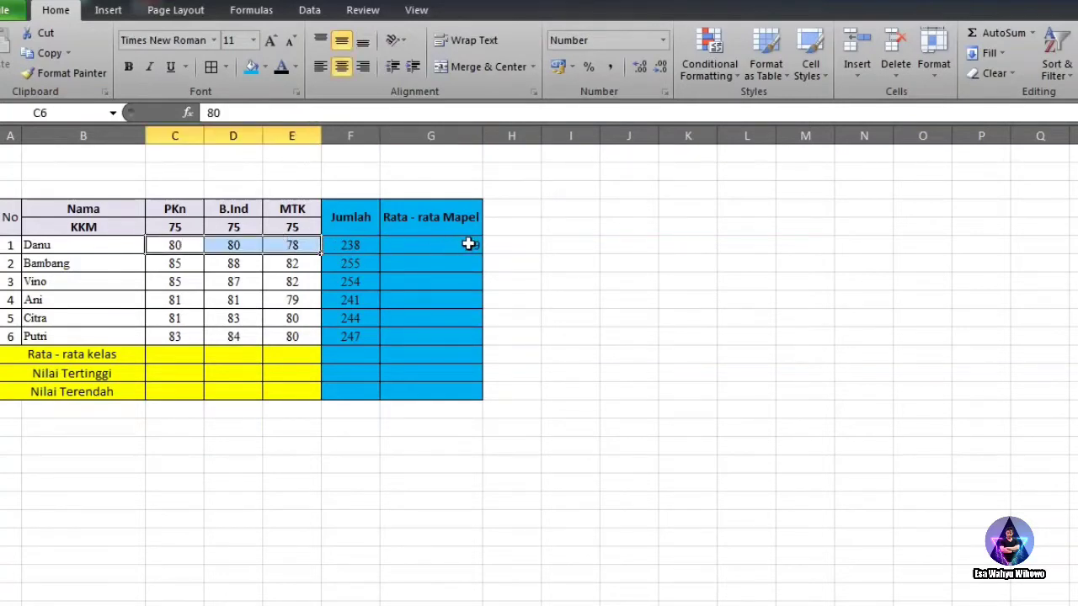
{"action": "left_click", "coordinate": [462, 244]}
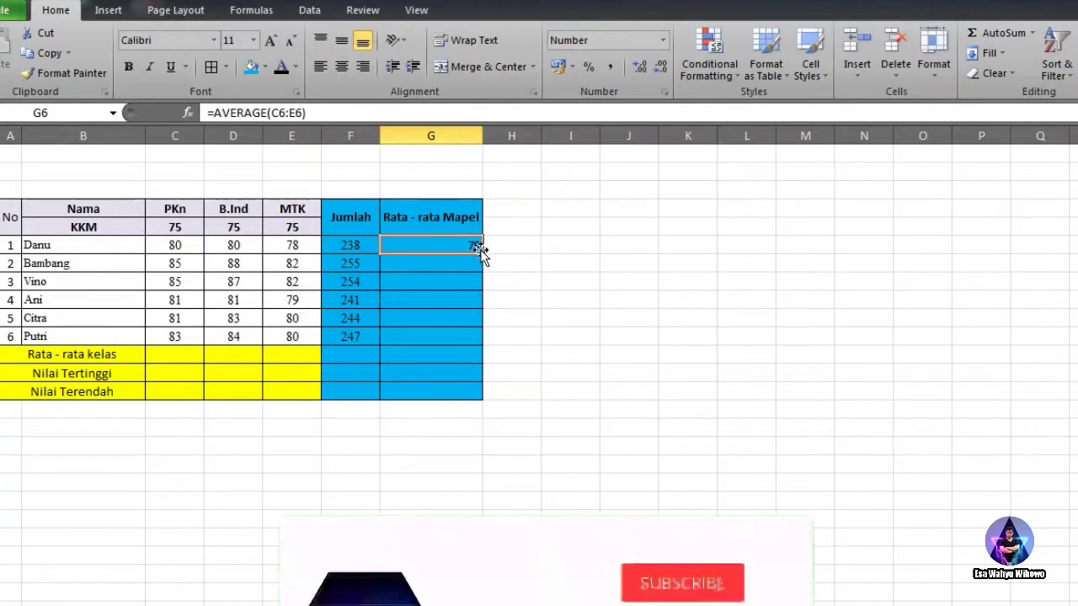
{"action": "left_click_drag", "start_coordinate": [480, 250], "coordinate": [475, 339]}
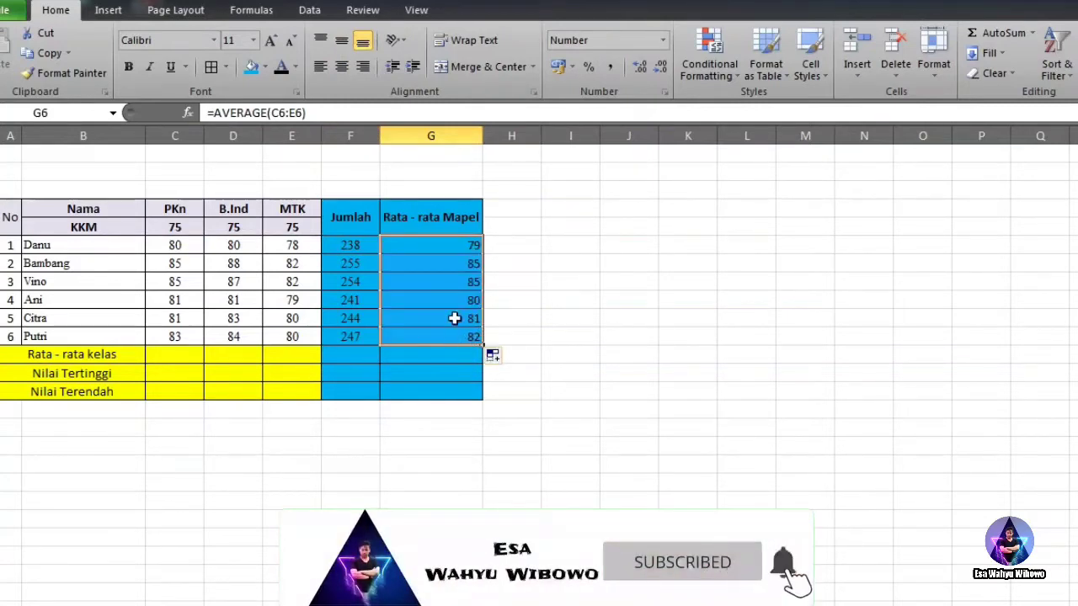
{"action": "left_click", "coordinate": [418, 296]}
Step: Centre the averages in G6:G11 horizontally and align them to the middle vertically
{"action": "left_click", "coordinate": [422, 242]}
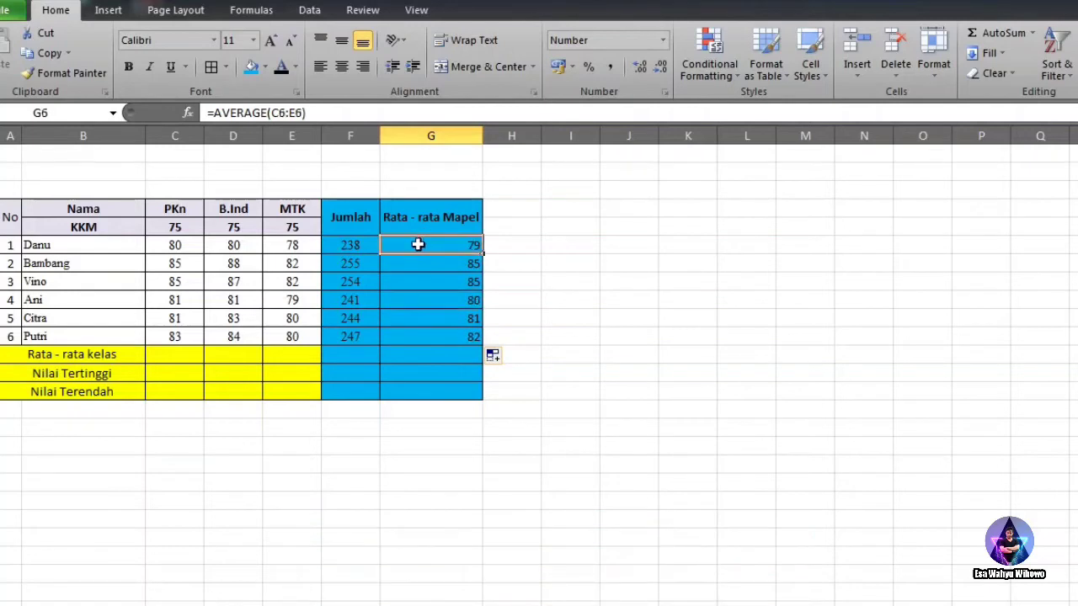
{"action": "left_click_drag", "start_coordinate": [418, 245], "coordinate": [421, 332]}
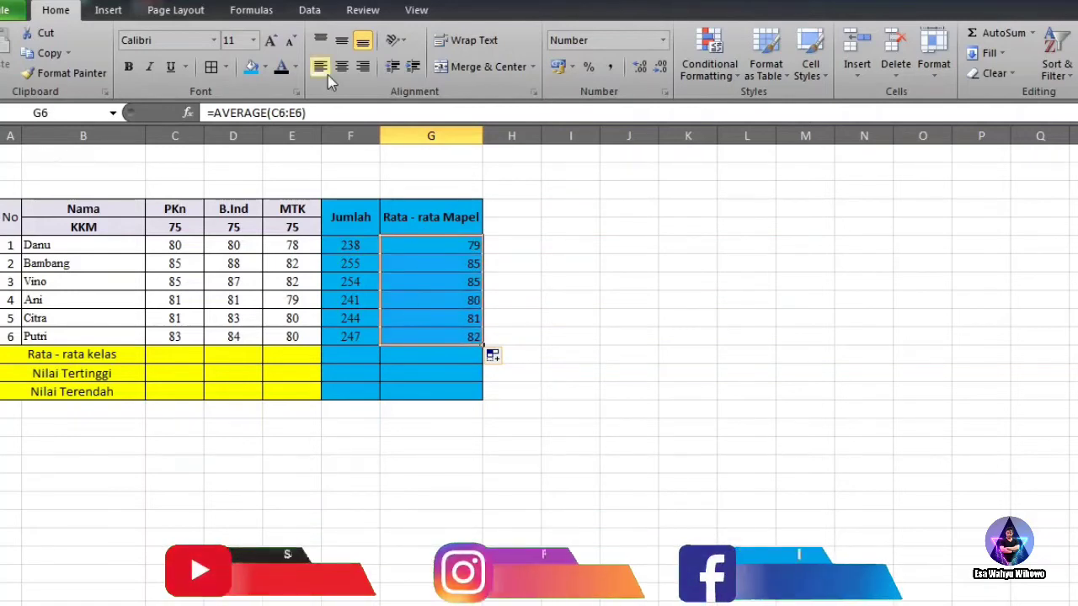
{"action": "left_click", "coordinate": [341, 67]}
{"action": "left_click", "coordinate": [341, 40]}
{"action": "left_click", "coordinate": [430, 324]}
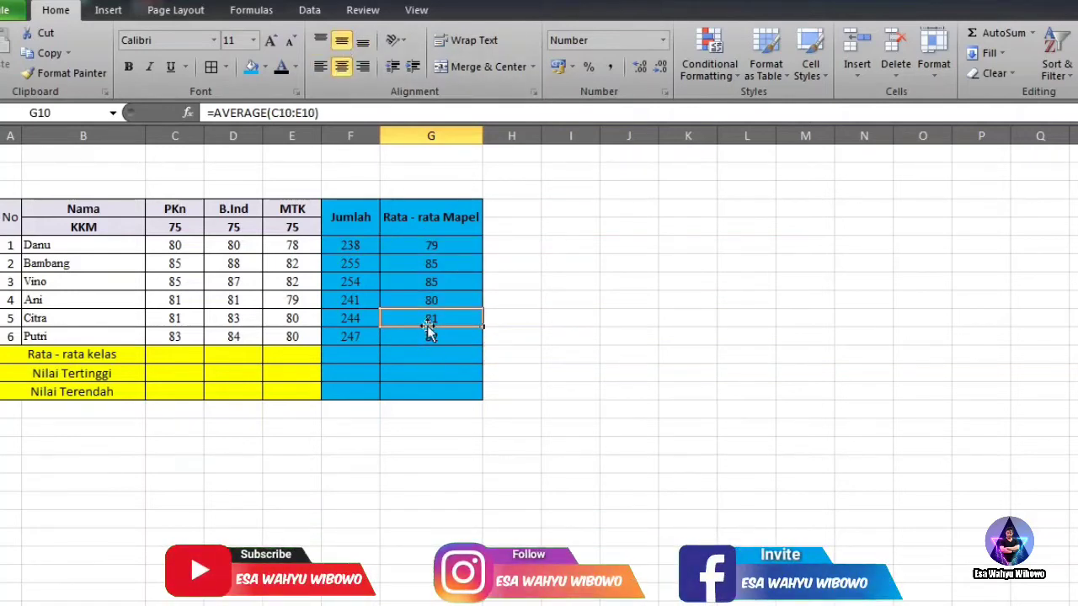
{"action": "left_click_drag", "start_coordinate": [426, 234], "coordinate": [430, 336]}
{"action": "left_click", "coordinate": [185, 244]}
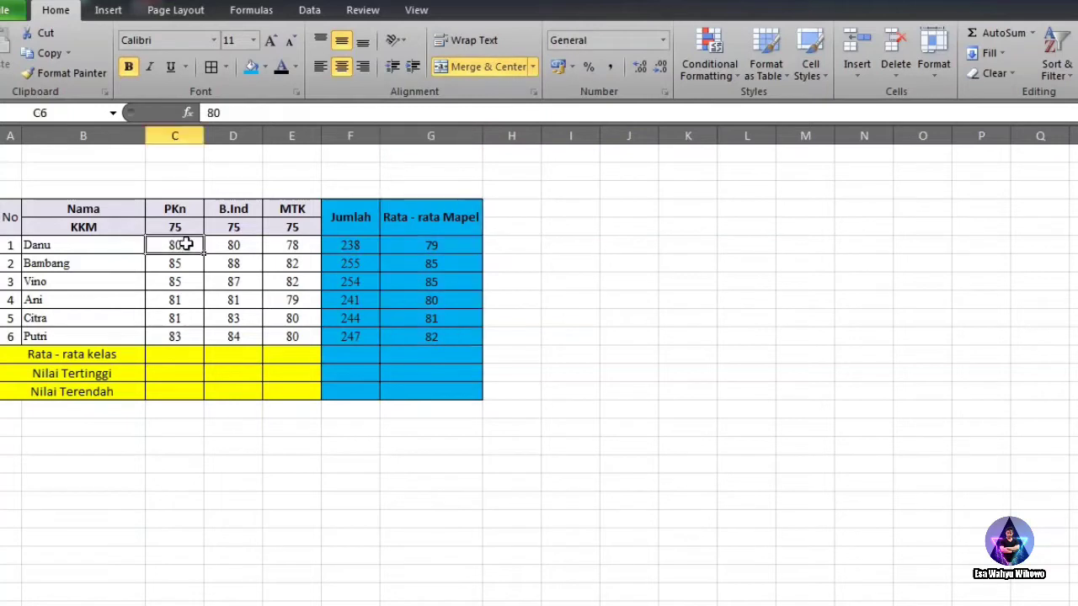
{"action": "left_click_drag", "start_coordinate": [185, 244], "coordinate": [292, 338]}
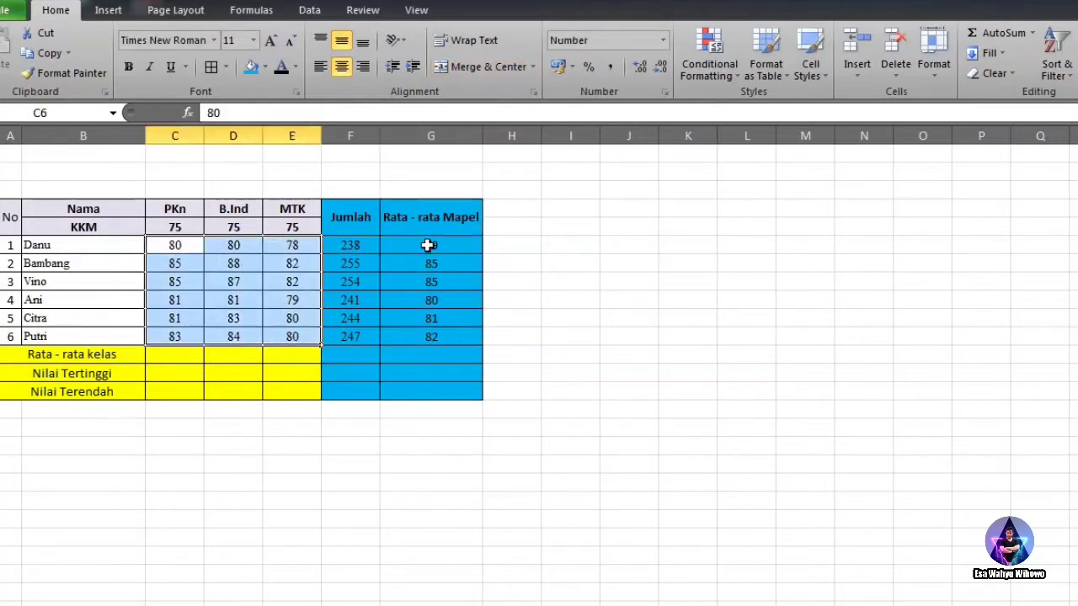
{"action": "left_click_drag", "start_coordinate": [428, 245], "coordinate": [428, 332]}
{"action": "left_click", "coordinate": [430, 313]}
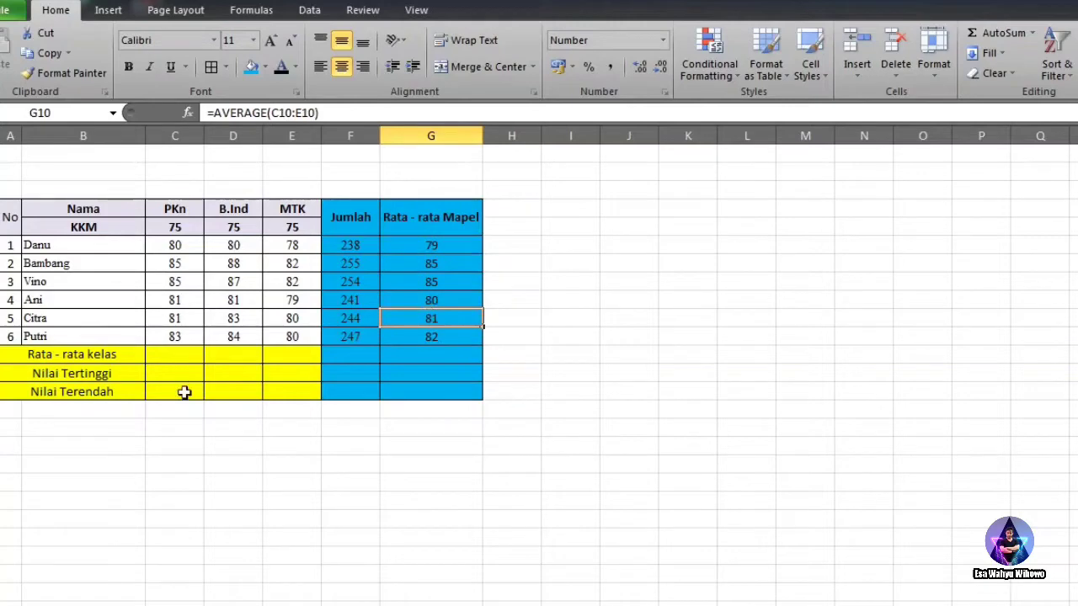
Step: Calculate the PKn class average of C6:C11 in the Rata - rata kelas cell C12 with AutoSum's Average function
{"action": "left_click", "coordinate": [118, 354]}
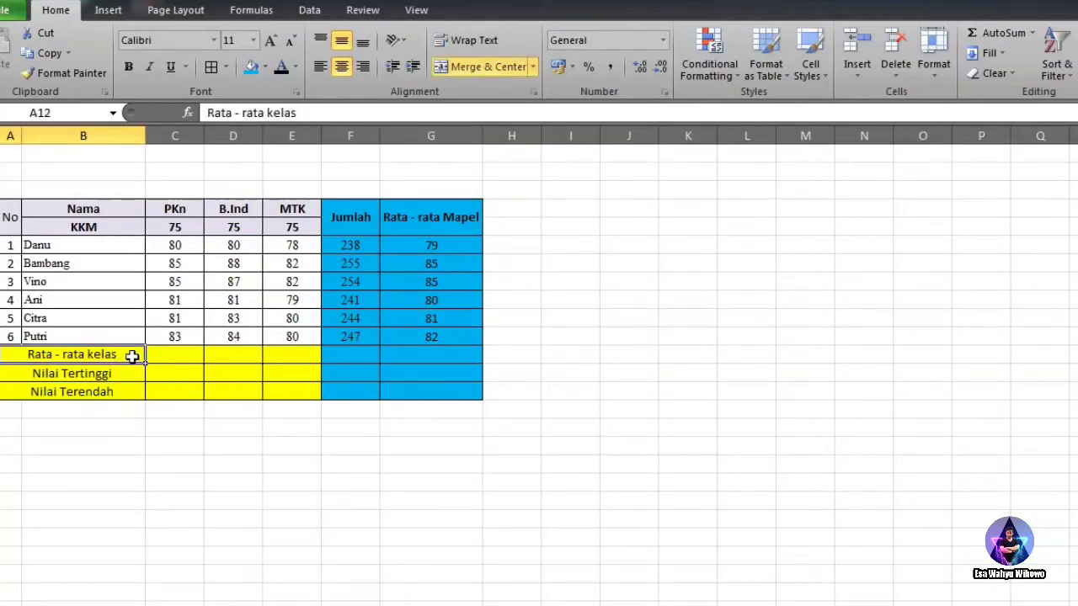
{"action": "left_click", "coordinate": [163, 356]}
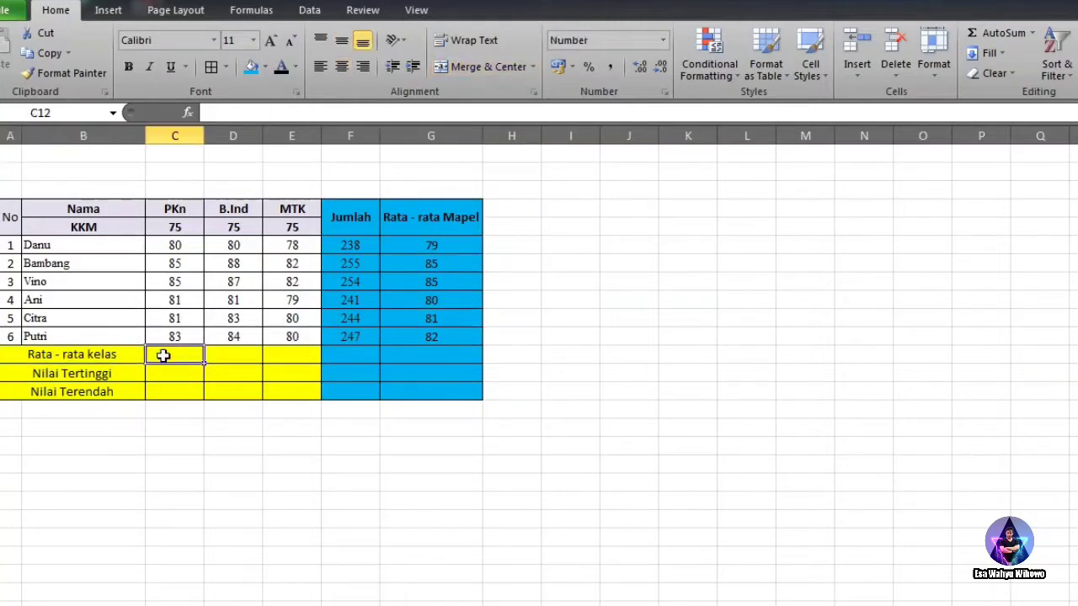
{"action": "left_click", "coordinate": [189, 245]}
{"action": "left_click_drag", "start_coordinate": [189, 245], "coordinate": [189, 352]}
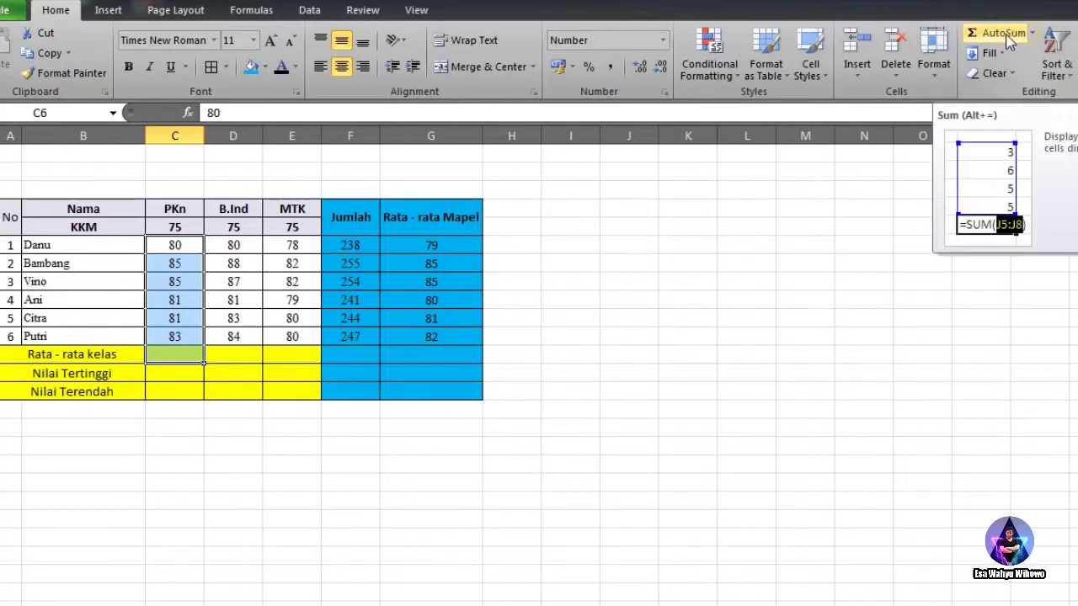
{"action": "left_click", "coordinate": [1032, 33]}
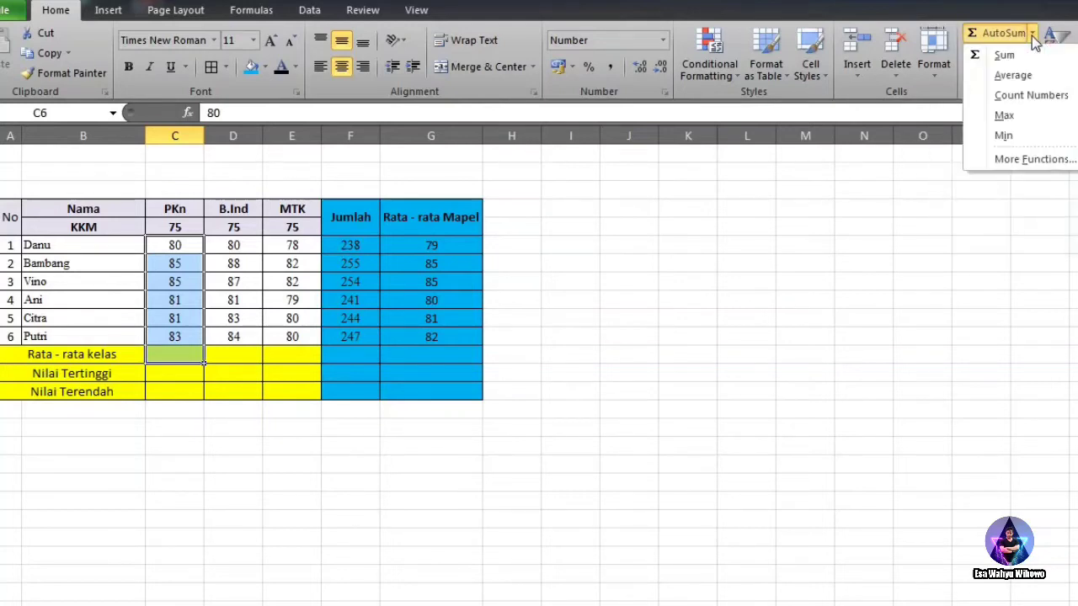
{"action": "left_click", "coordinate": [1017, 80]}
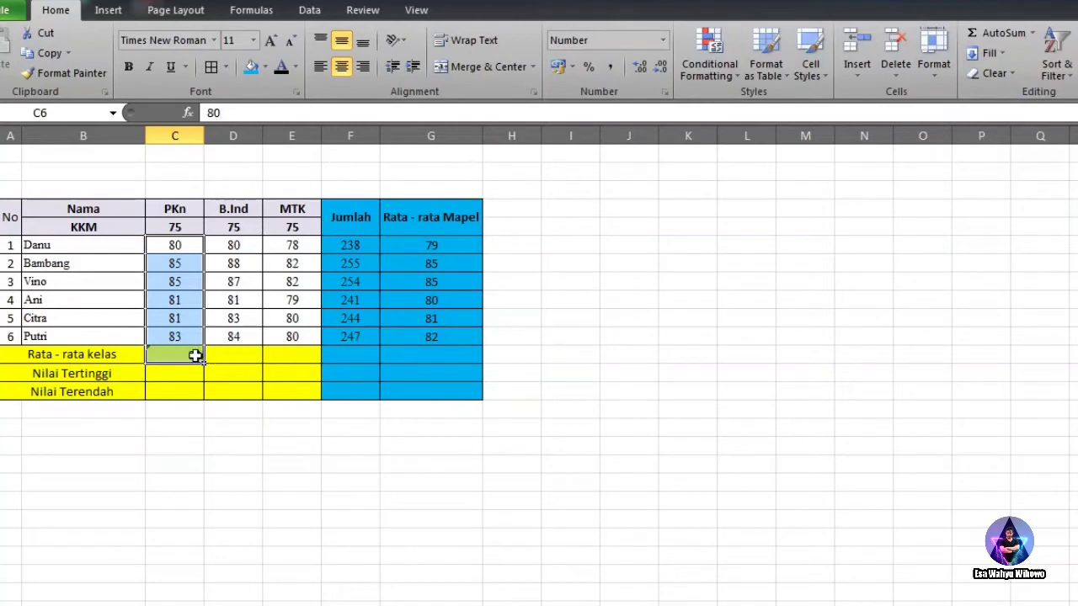
{"action": "key", "text": "Tab"}
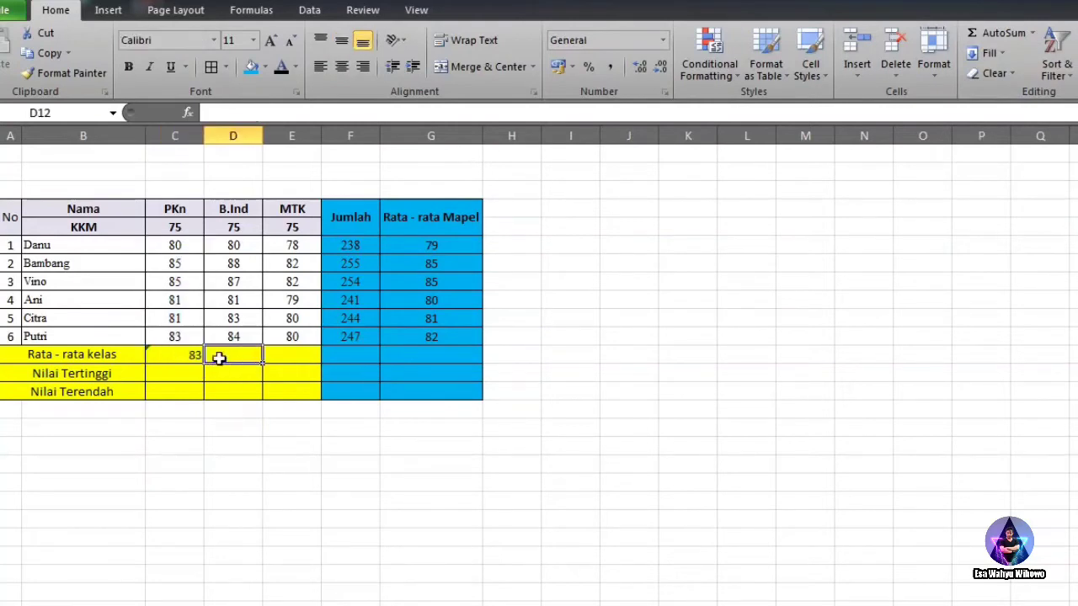
Step: Fill the class average formula in C12 across to the B.Ind and MTK columns, D12:E12
{"action": "left_click", "coordinate": [192, 354]}
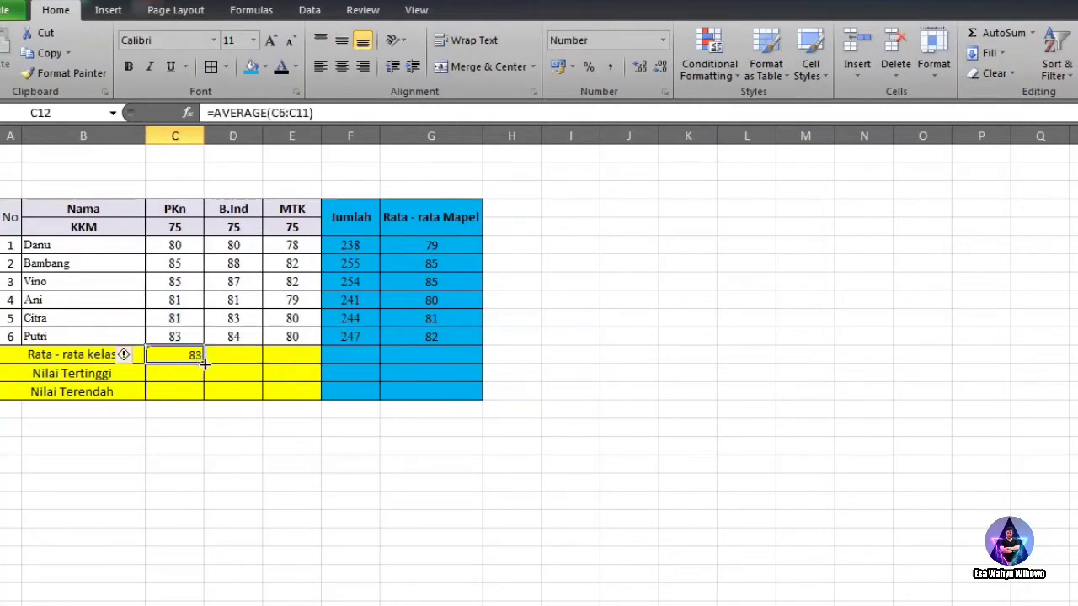
{"action": "left_click_drag", "start_coordinate": [226, 364], "coordinate": [282, 362]}
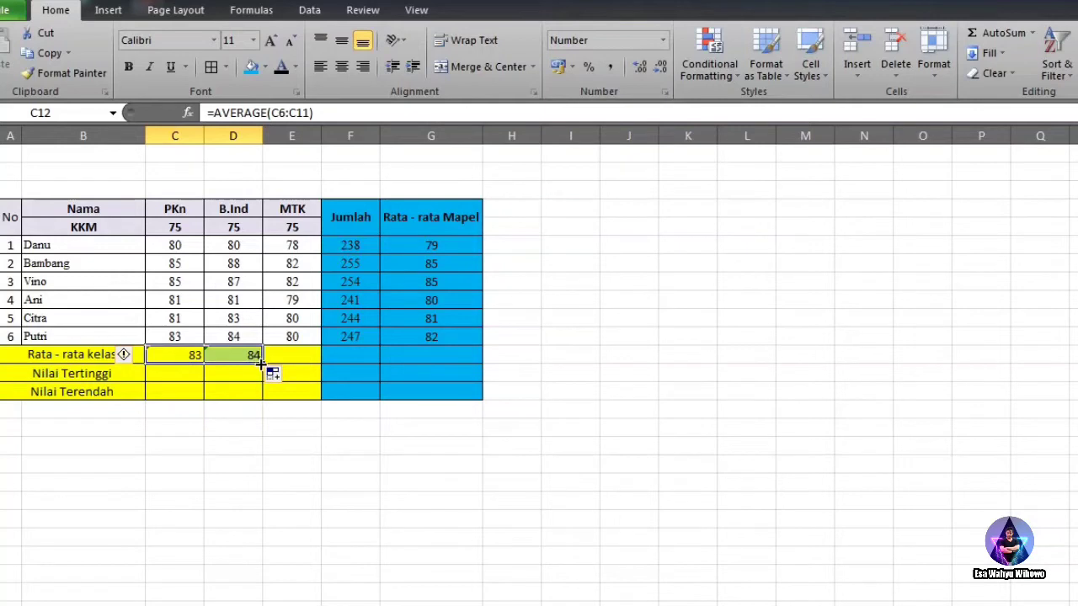
{"action": "left_click_drag", "start_coordinate": [295, 360], "coordinate": [303, 358]}
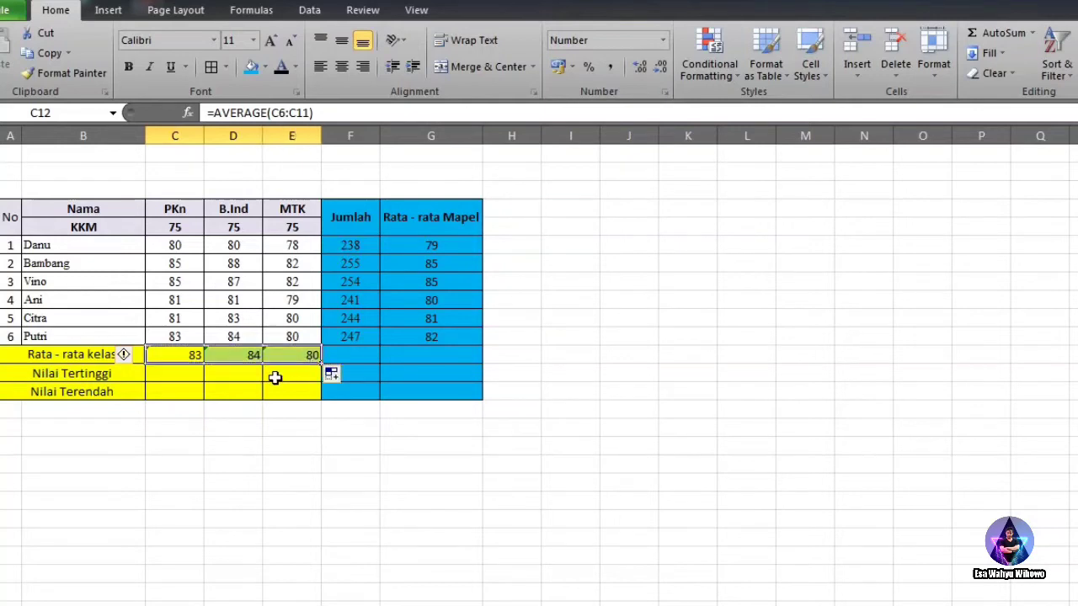
{"action": "left_click", "coordinate": [274, 377]}
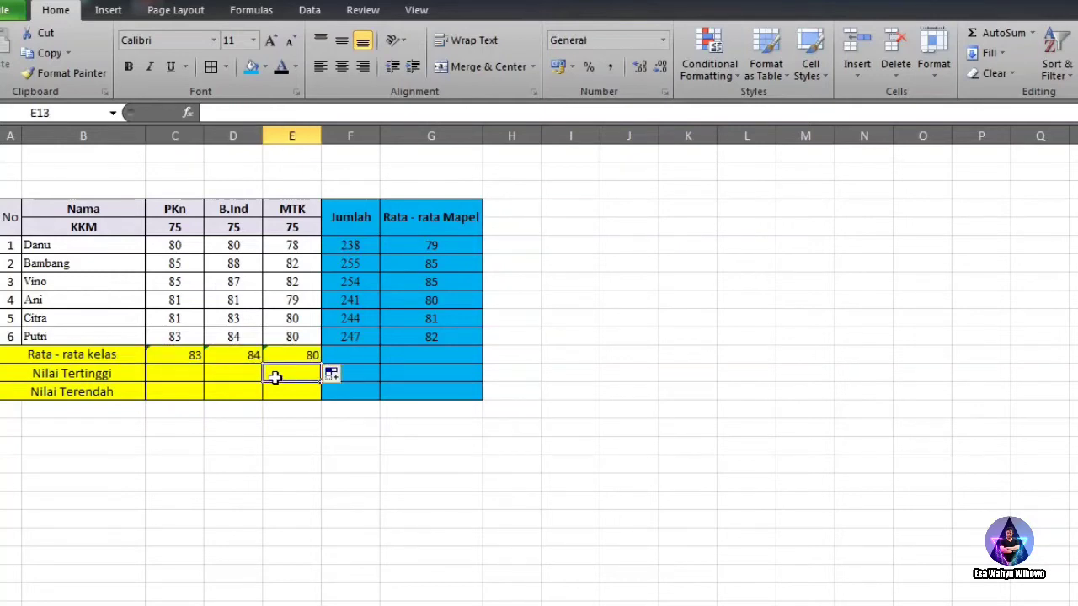
Step: Calculate the highest PKn score in the Nilai Tertinggi cell C13 with =MAX(C6:C11) and fill the formula across D13:E13
{"action": "left_click", "coordinate": [193, 357]}
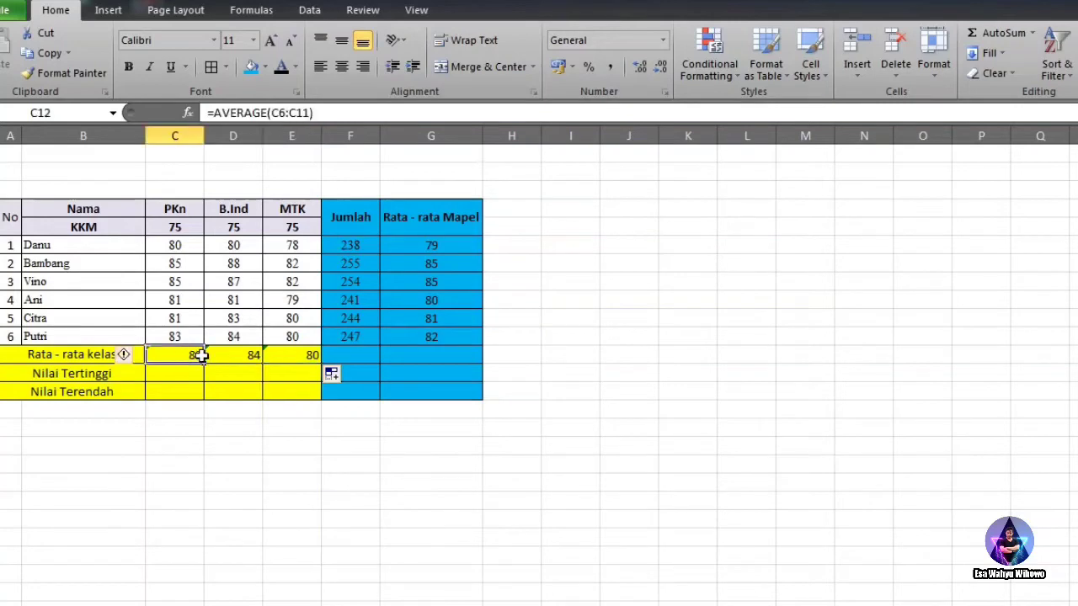
{"action": "left_click", "coordinate": [183, 373]}
{"action": "left_click", "coordinate": [111, 373]}
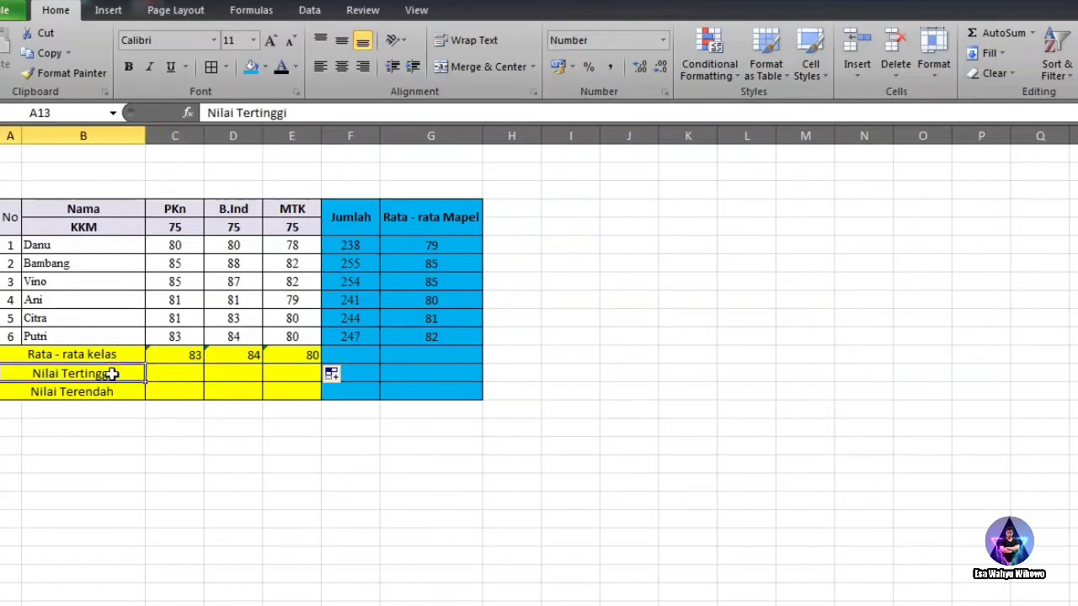
{"action": "left_click", "coordinate": [170, 375]}
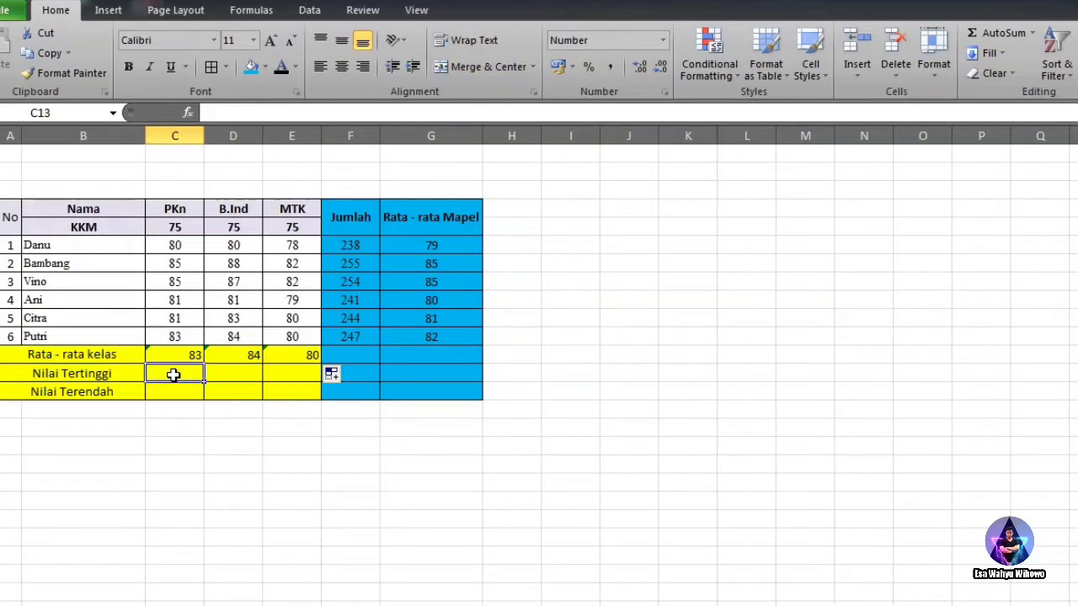
{"action": "type", "text": "="}
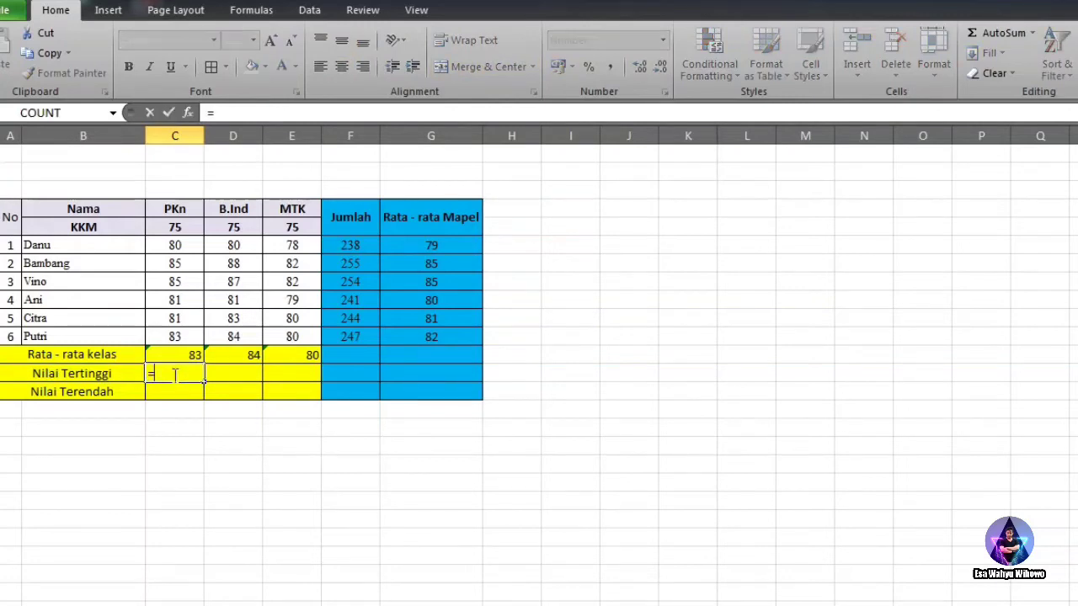
{"action": "type", "text": "max"}
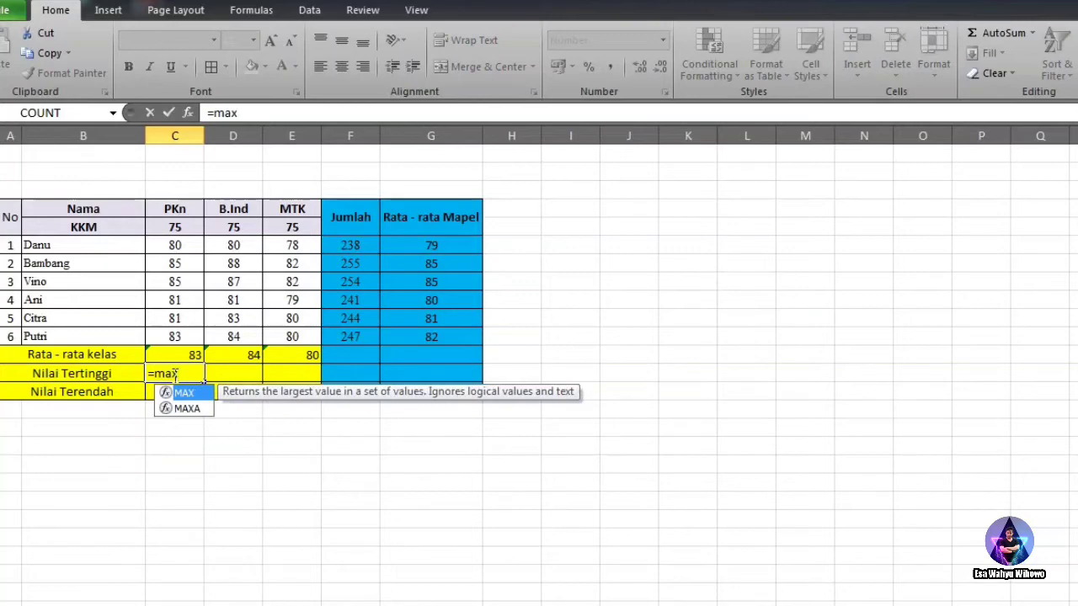
{"action": "double_click", "coordinate": [192, 394]}
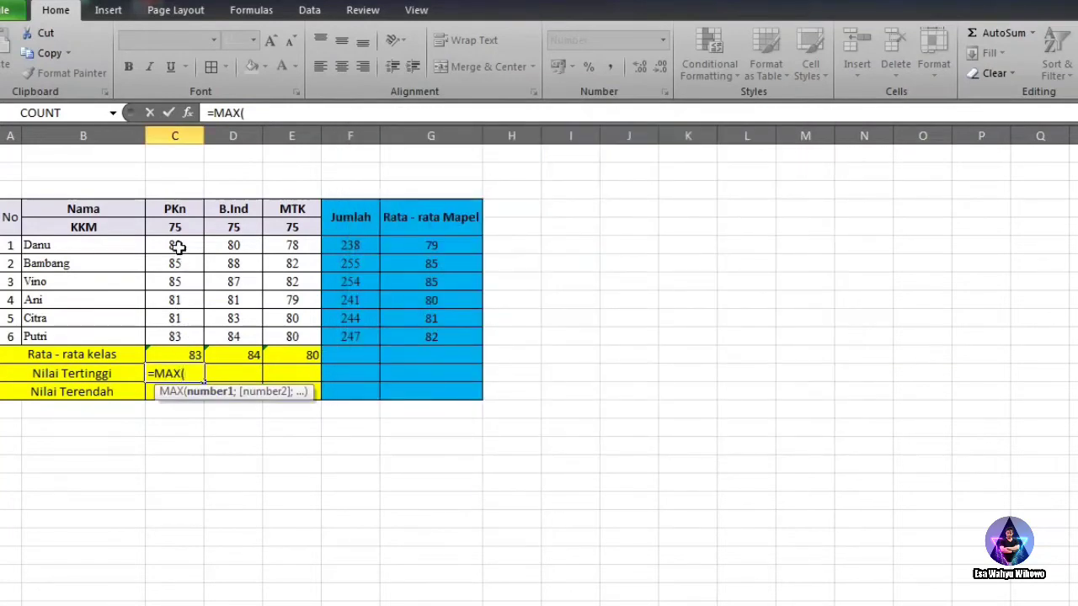
{"action": "left_click_drag", "start_coordinate": [176, 246], "coordinate": [182, 334]}
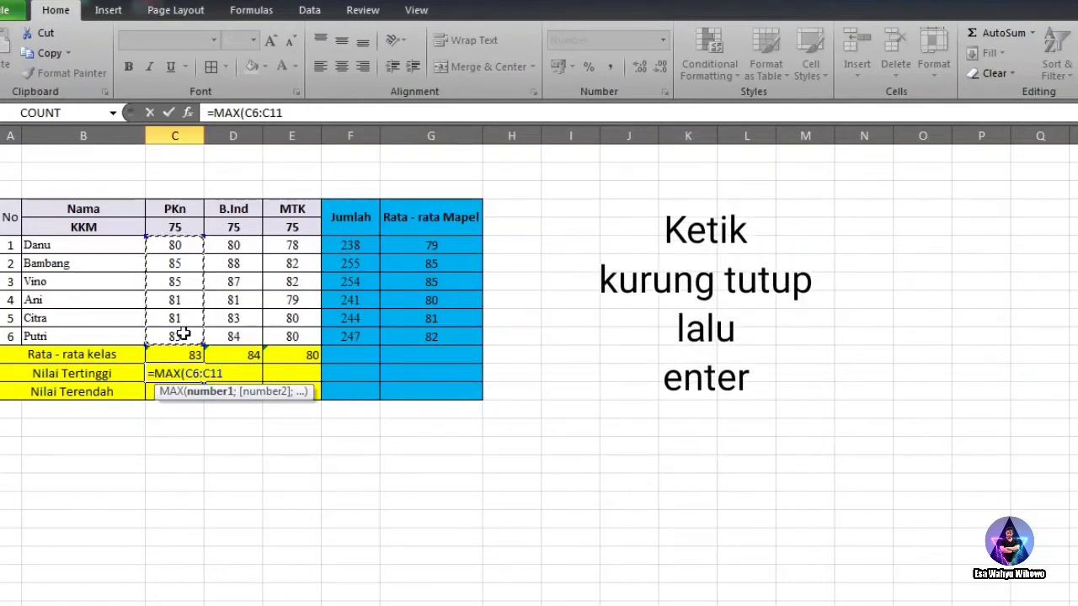
{"action": "type", "text": ")"}
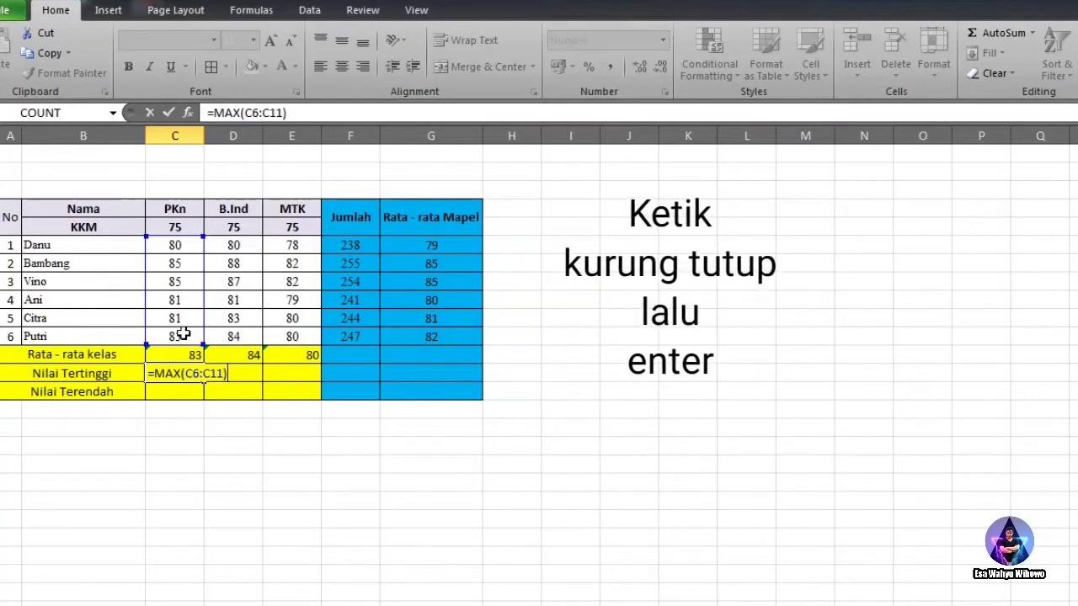
{"action": "key", "text": "Return"}
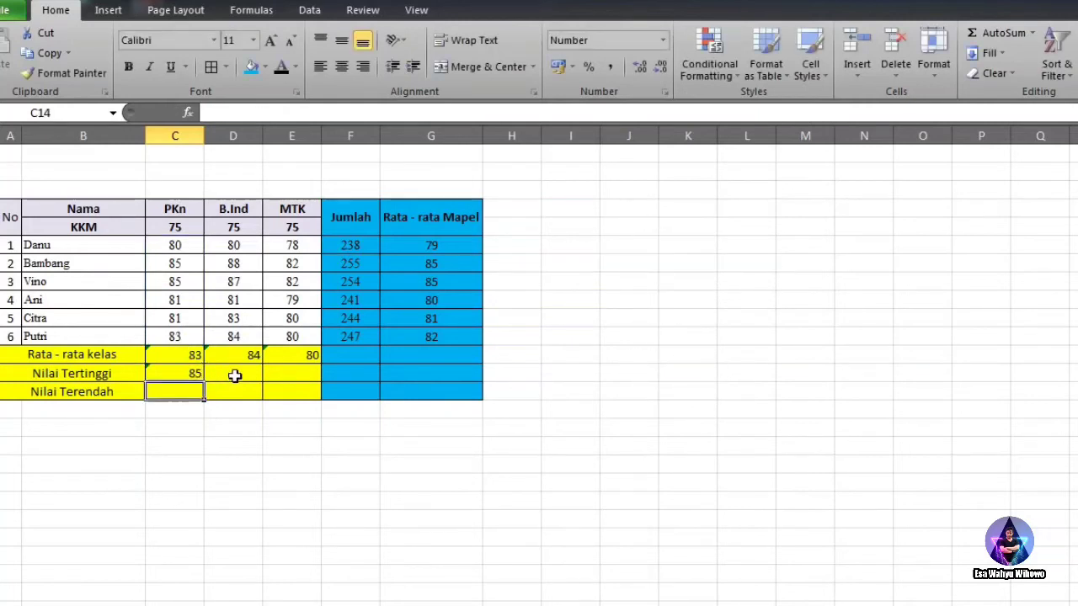
{"action": "left_click", "coordinate": [192, 371]}
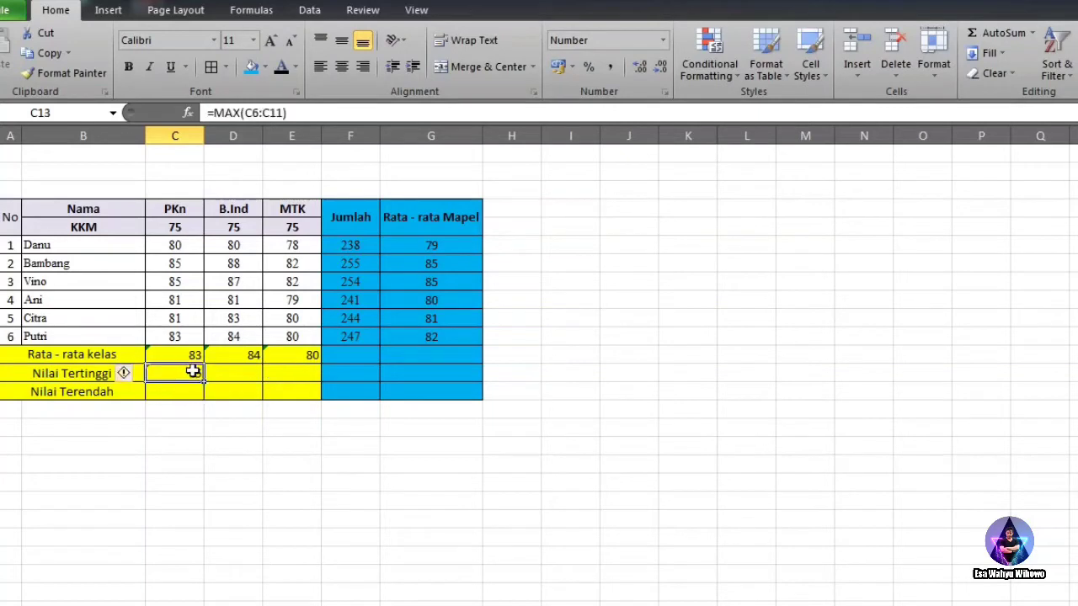
{"action": "left_click_drag", "start_coordinate": [203, 379], "coordinate": [312, 375]}
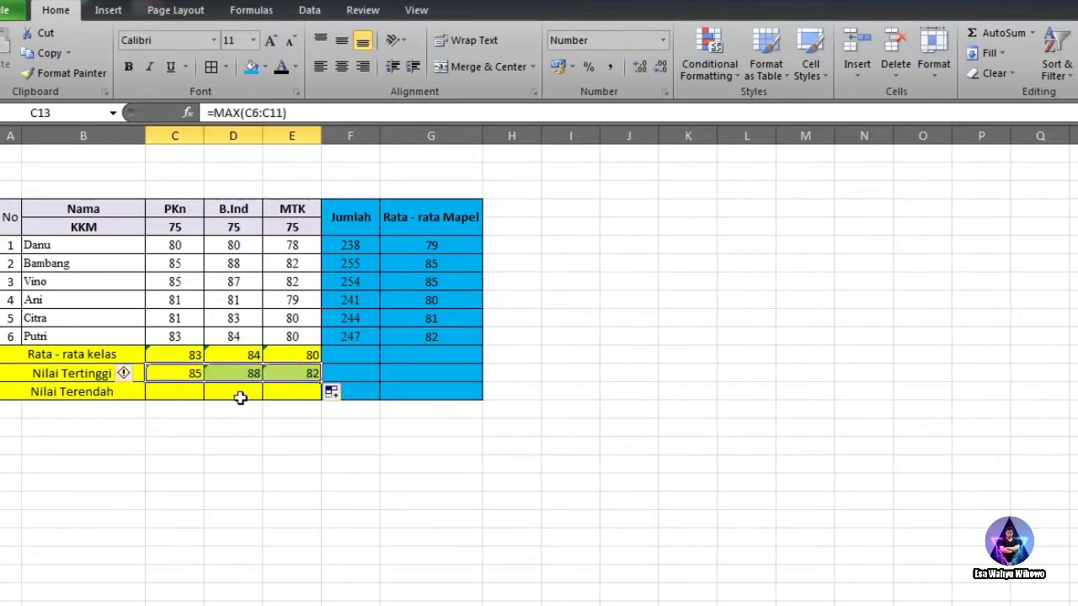
Step: Calculate the lowest PKn score in the Nilai Terendah cell C14 with =MIN(C6:C11) and fill the formula across D14:E14
{"action": "left_click", "coordinate": [188, 390]}
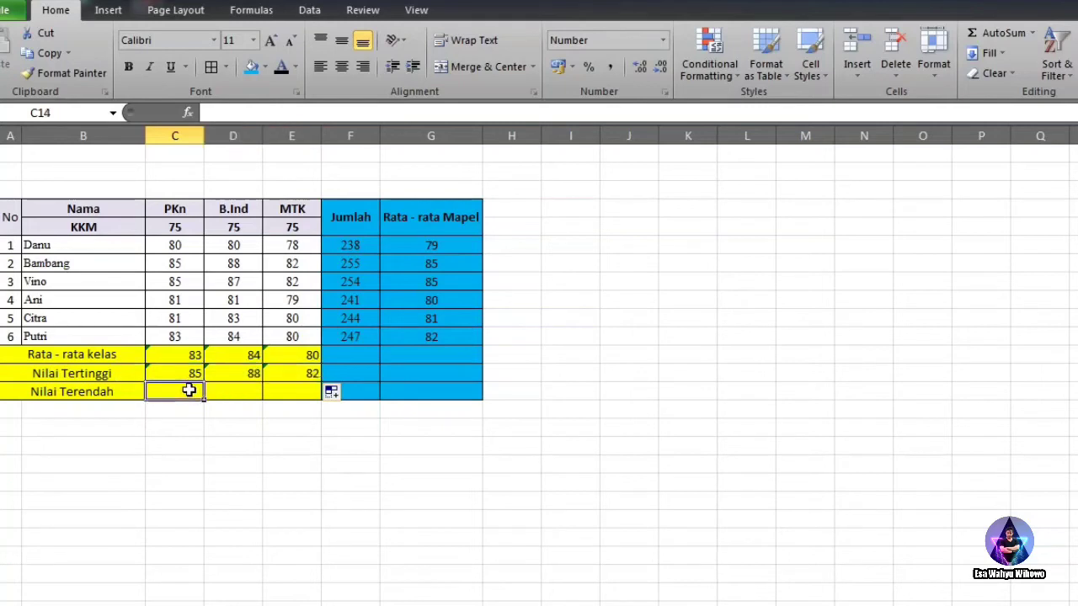
{"action": "left_click", "coordinate": [79, 393]}
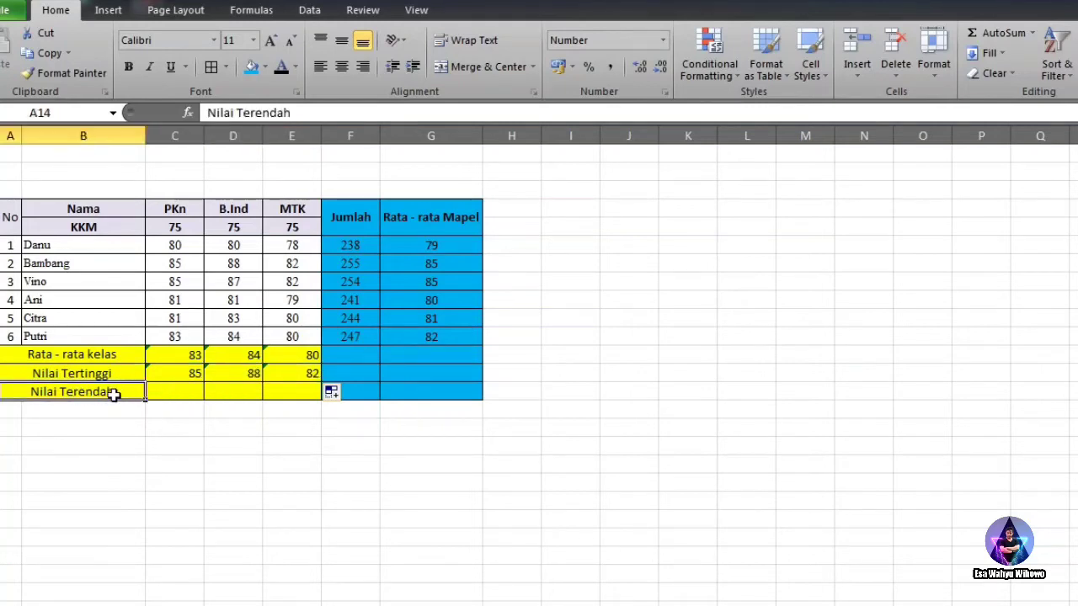
{"action": "left_click", "coordinate": [170, 391]}
{"action": "type", "text": "="}
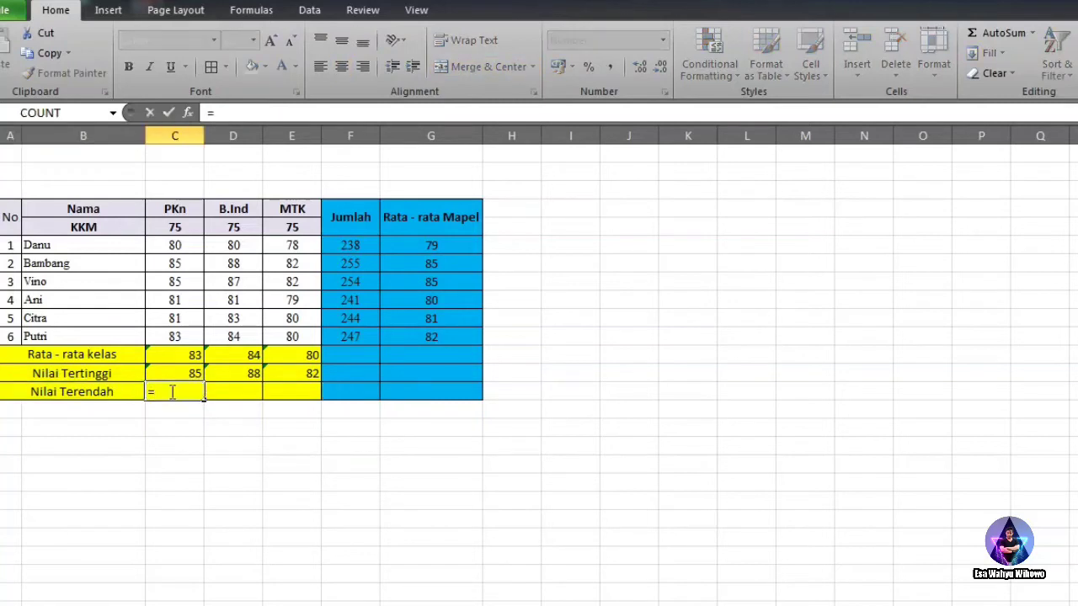
{"action": "type", "text": "mi"}
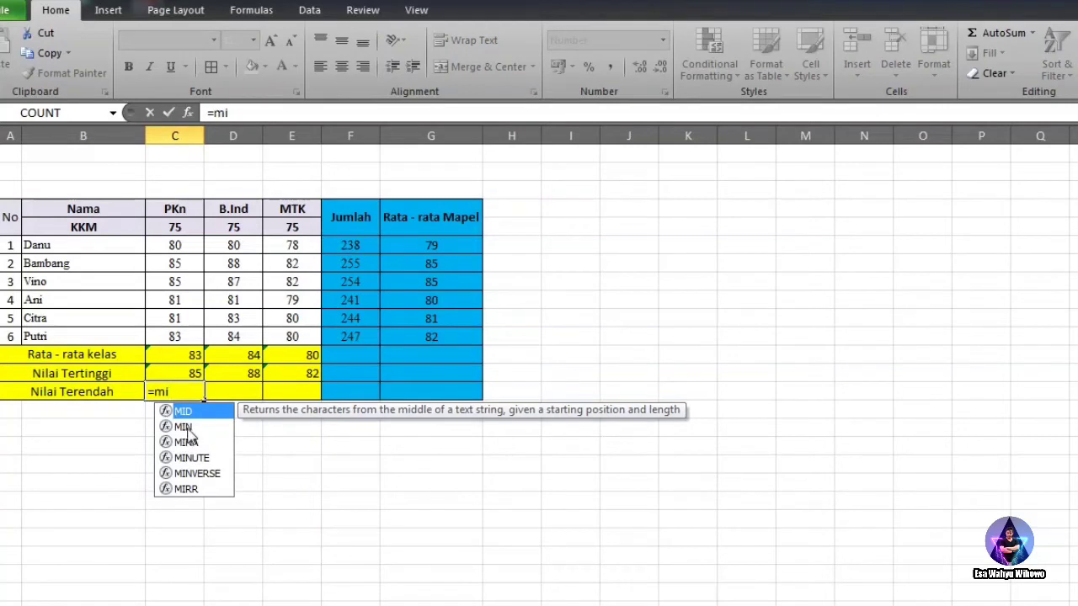
{"action": "double_click", "coordinate": [183, 427]}
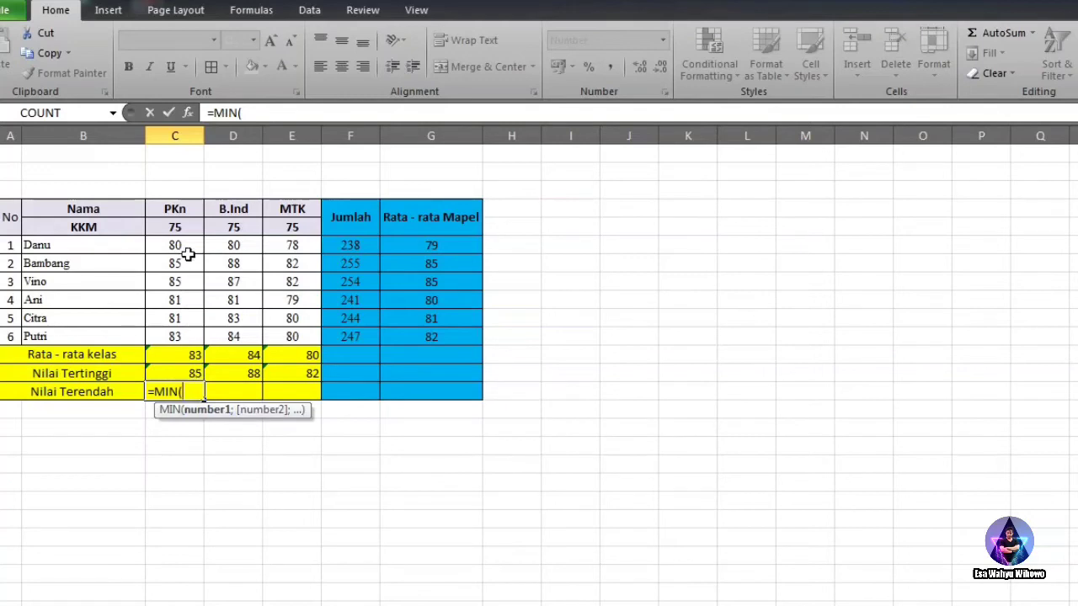
{"action": "left_click_drag", "start_coordinate": [187, 245], "coordinate": [192, 336]}
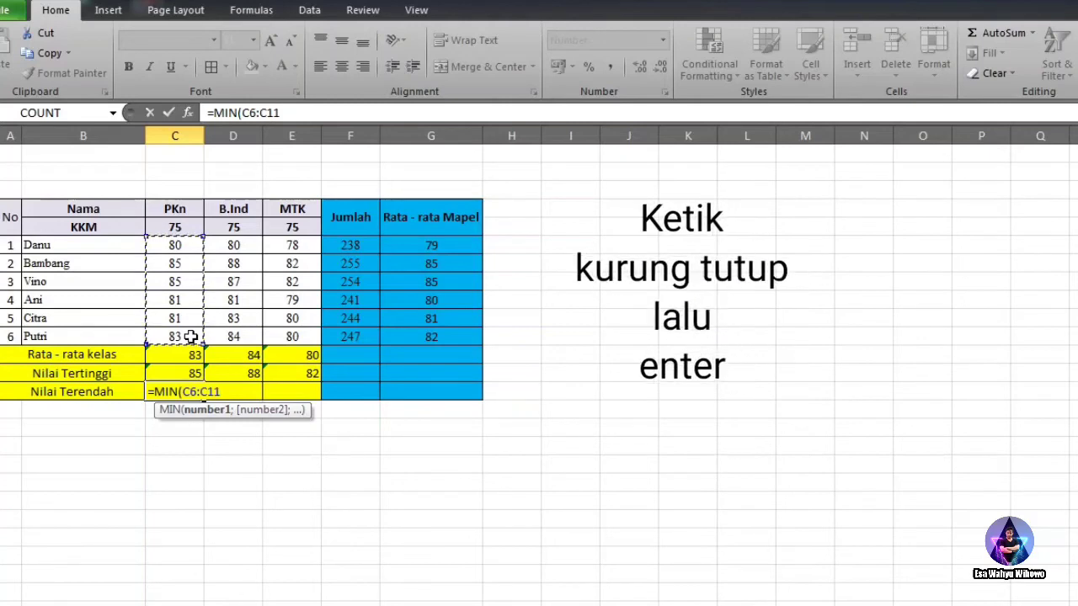
{"action": "type", "text": ")"}
{"action": "key", "text": "Return"}
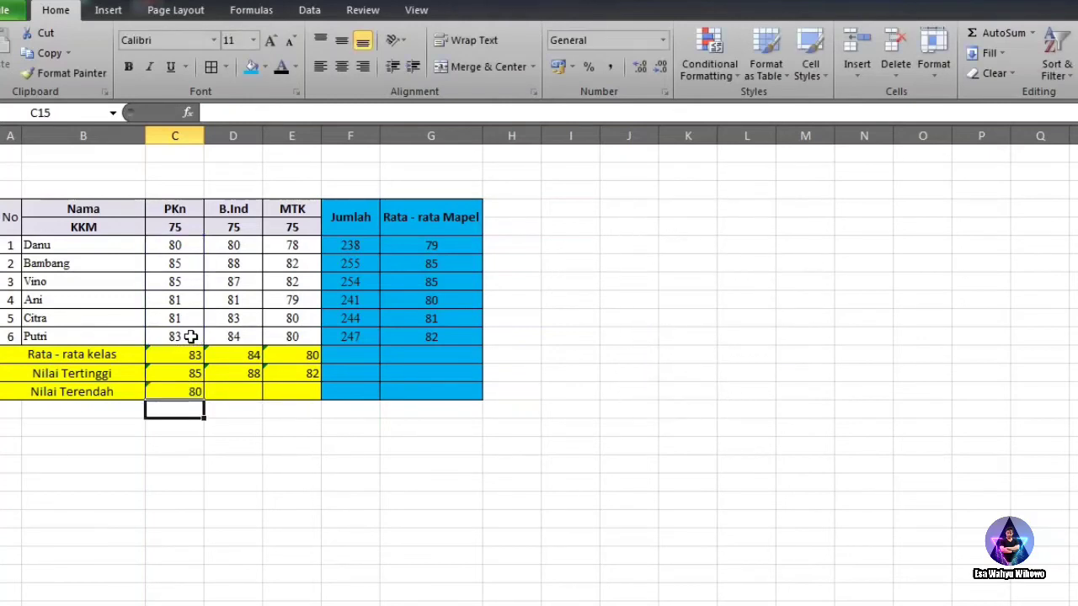
{"action": "left_click", "coordinate": [192, 393]}
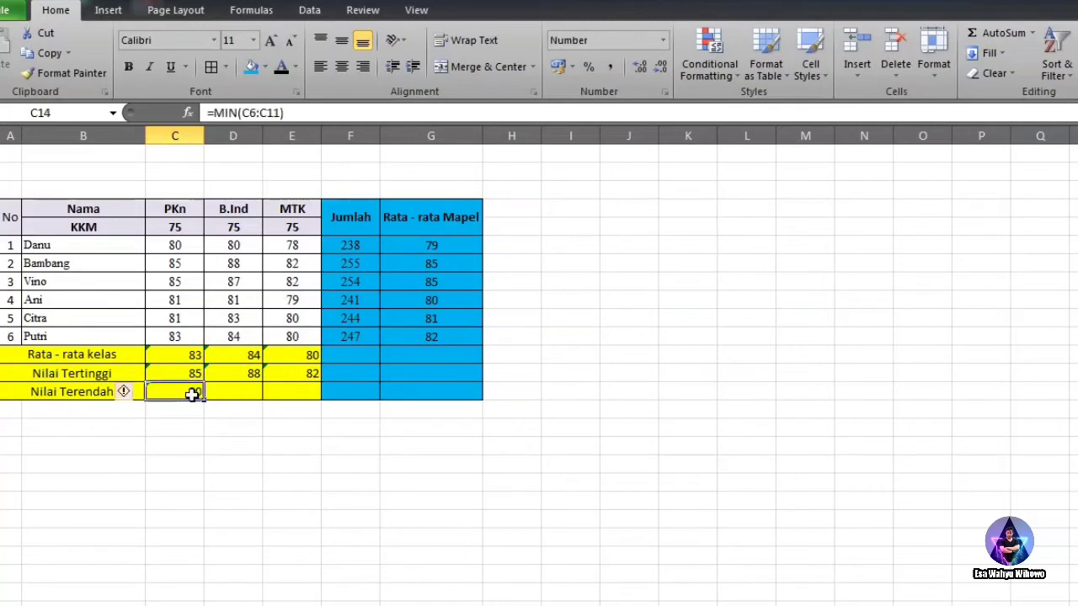
{"action": "left_click_drag", "start_coordinate": [203, 401], "coordinate": [299, 394]}
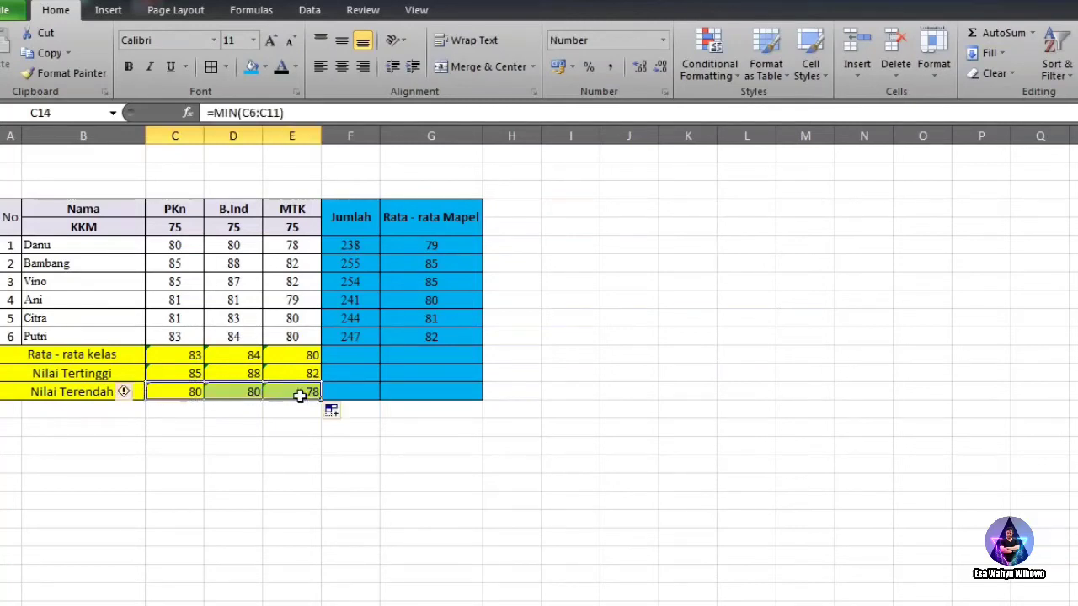
Step: Centre the class average, highest and lowest scores in C12:E14 horizontally and align them to the middle vertically
{"action": "left_click", "coordinate": [185, 355]}
{"action": "left_click_drag", "start_coordinate": [184, 354], "coordinate": [281, 385]}
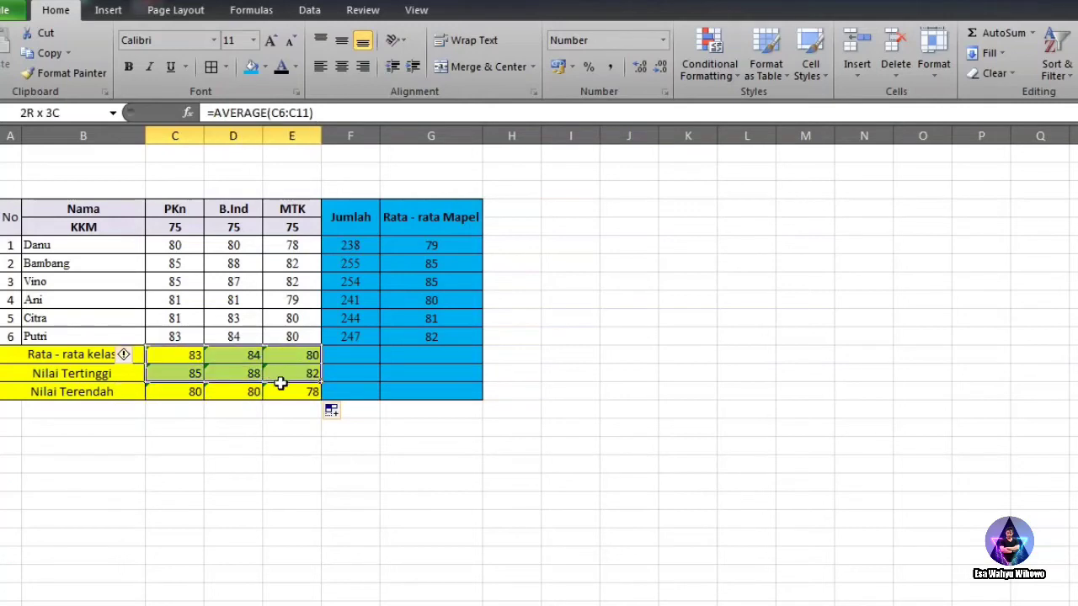
{"action": "left_click", "coordinate": [342, 65]}
{"action": "left_click", "coordinate": [341, 40]}
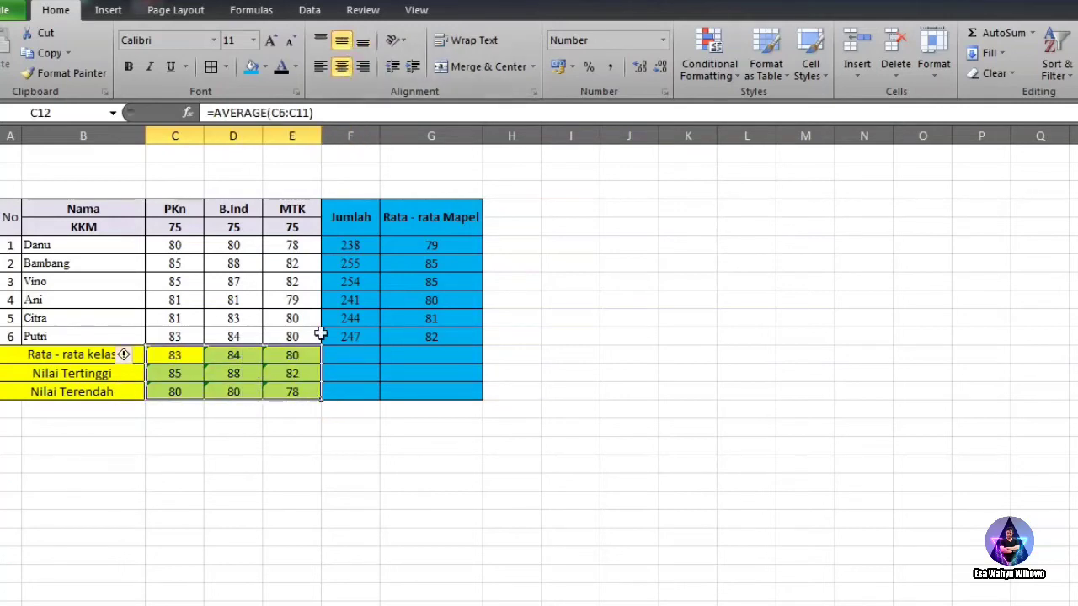
{"action": "left_click", "coordinate": [293, 336]}
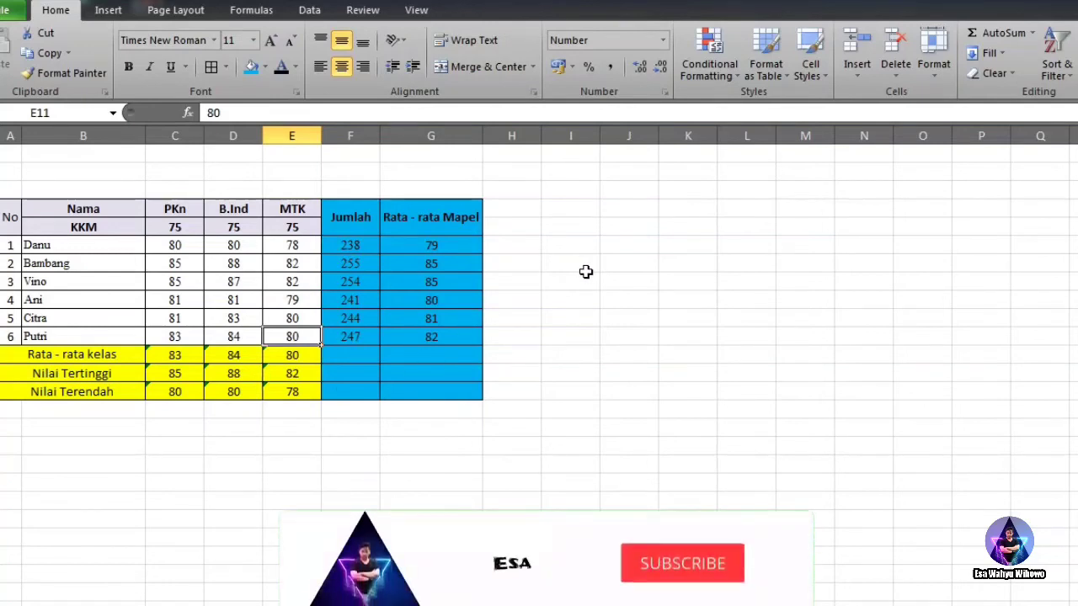
Step: Enter the closing message "SELAMAT MENCOBA PEMIRSA :)" in cell I6 beside the grade table
{"action": "left_click", "coordinate": [576, 247]}
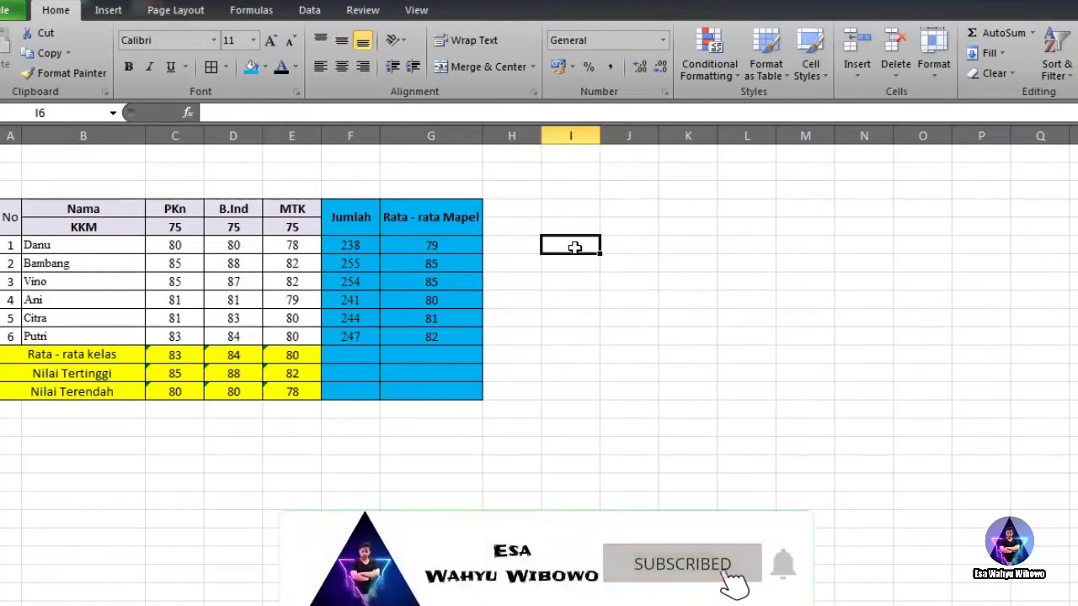
{"action": "type", "text": "SELAMAT"}
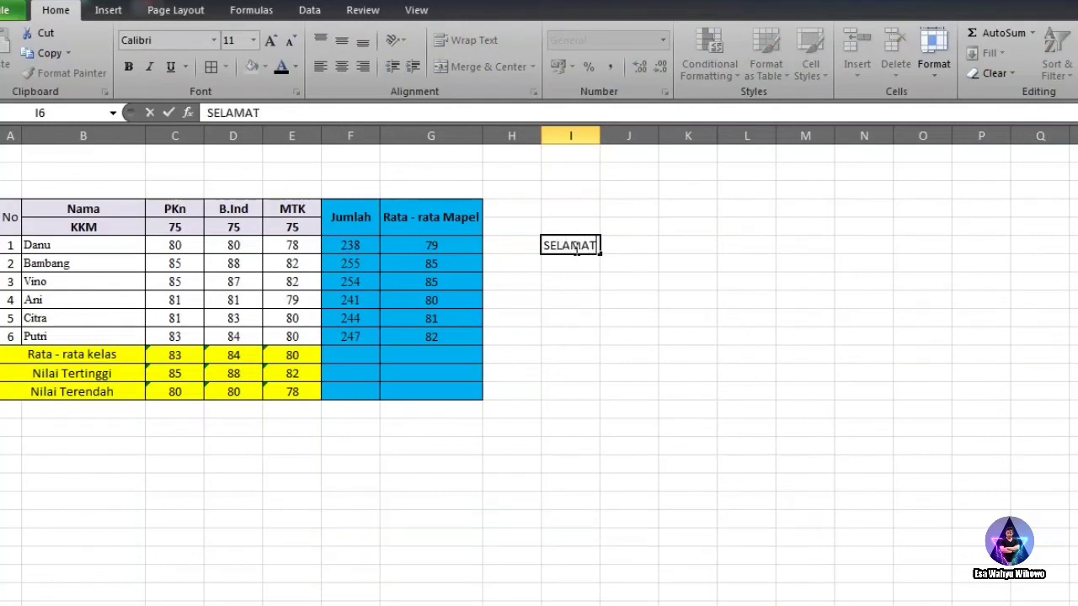
{"action": "type", "text": "EN"}
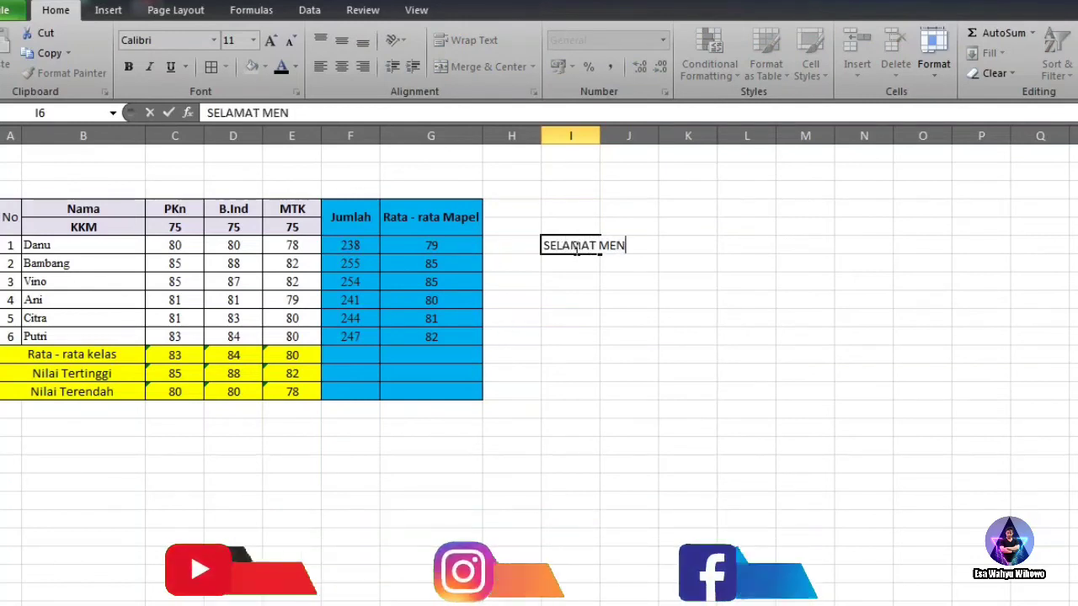
{"action": "type", "text": "COBA P"}
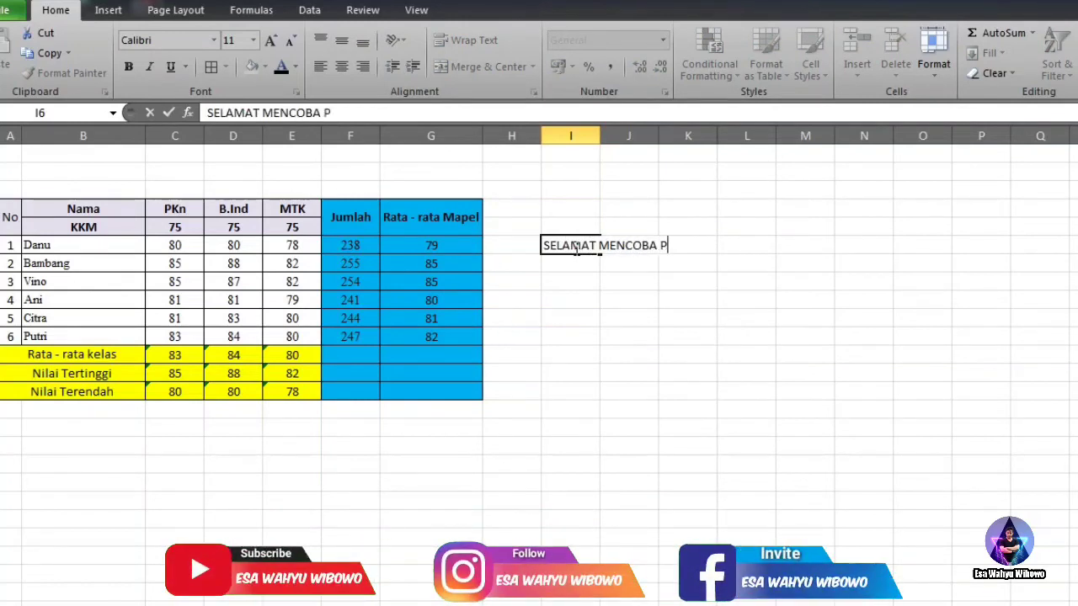
{"action": "type", "text": "EMIRSA"}
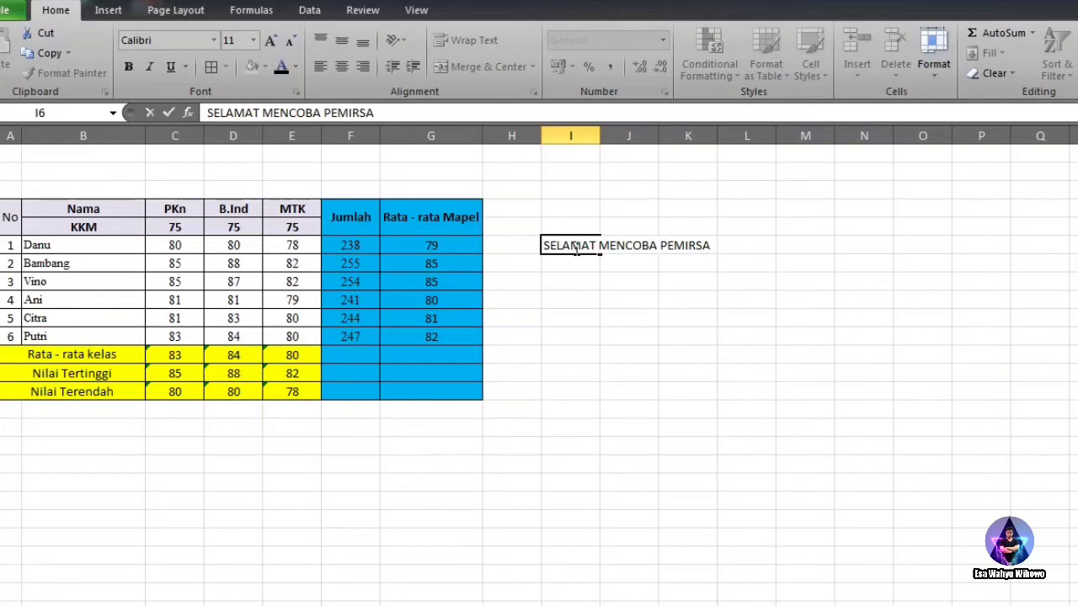
{"action": "type", "text": " :)"}
{"action": "left_click", "coordinate": [588, 282]}
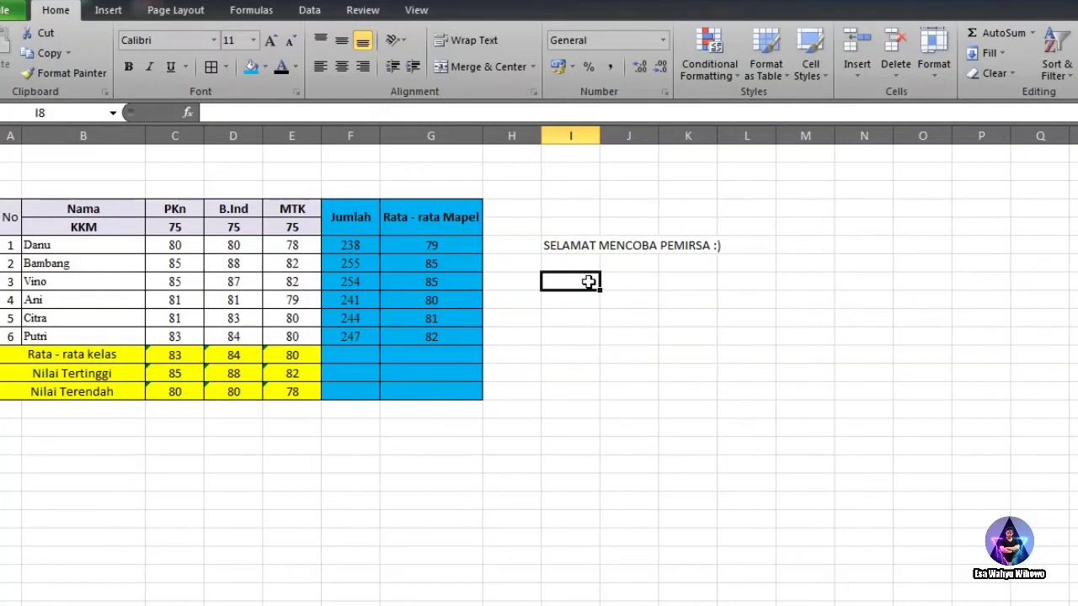